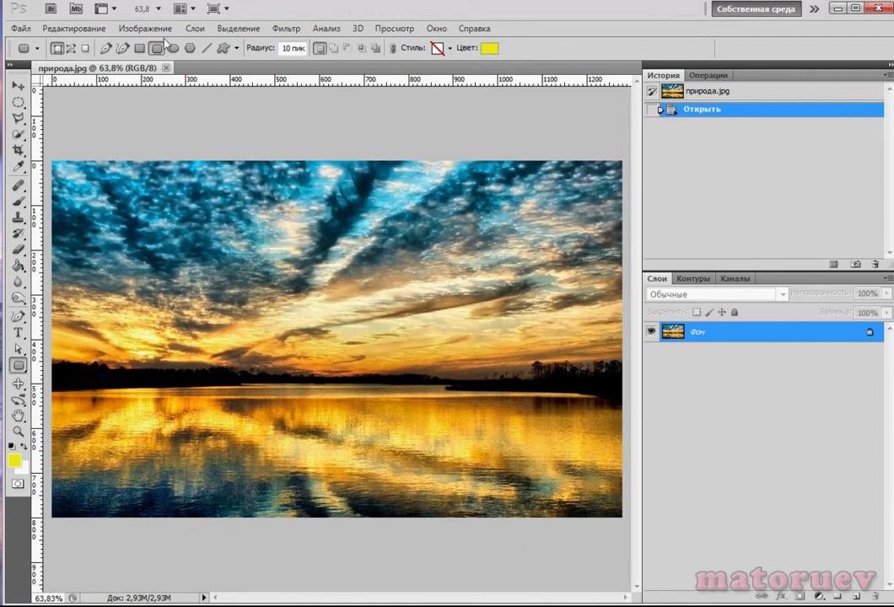
Step: In General preferences, keep Bicubic Sharper interpolation and uncheck 'Use Shift Key for Tool Switch'
click(82, 32)
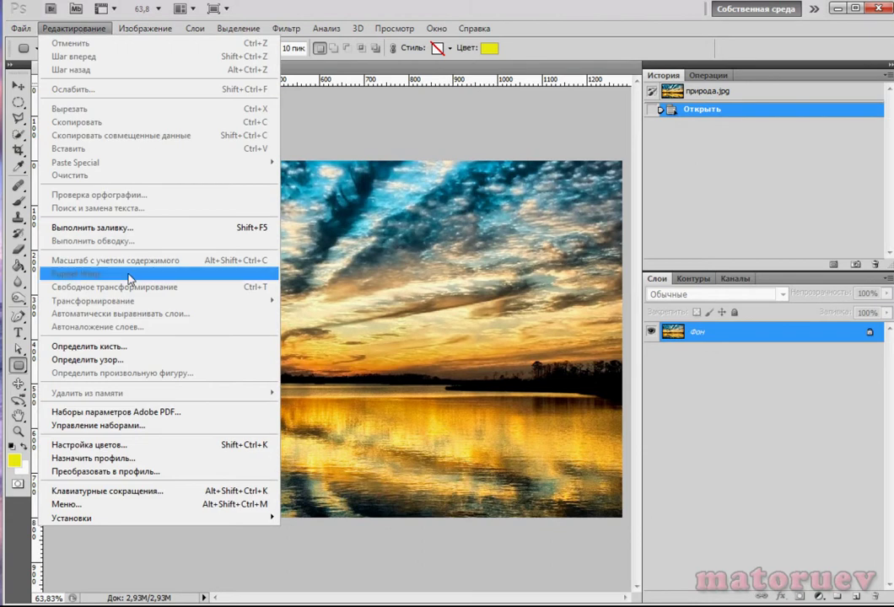
mouse_move(71, 518)
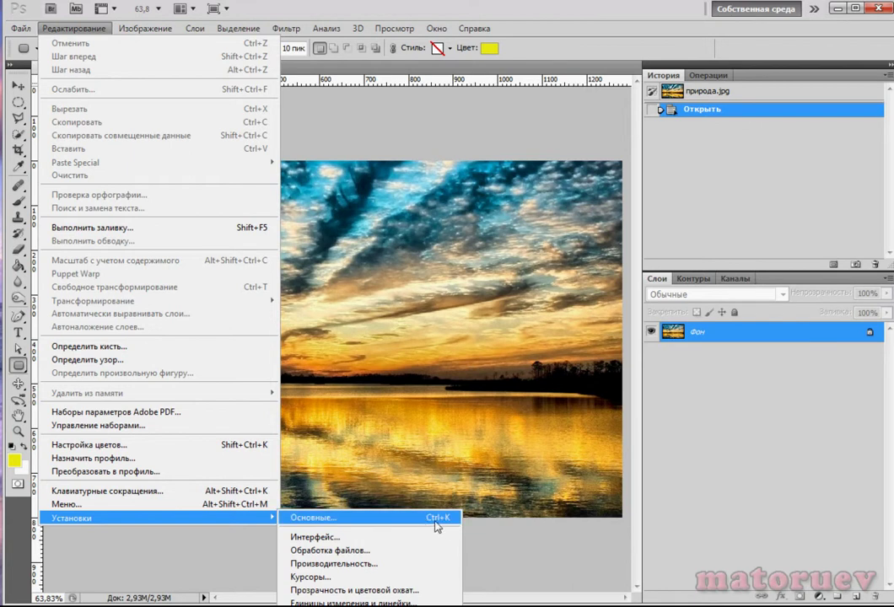
click(337, 523)
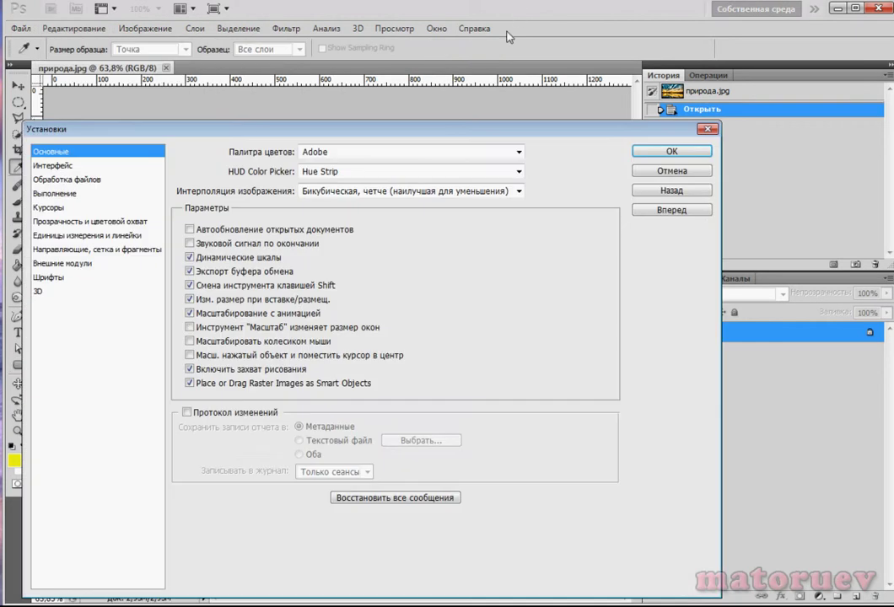
drag(440, 134, 504, 63)
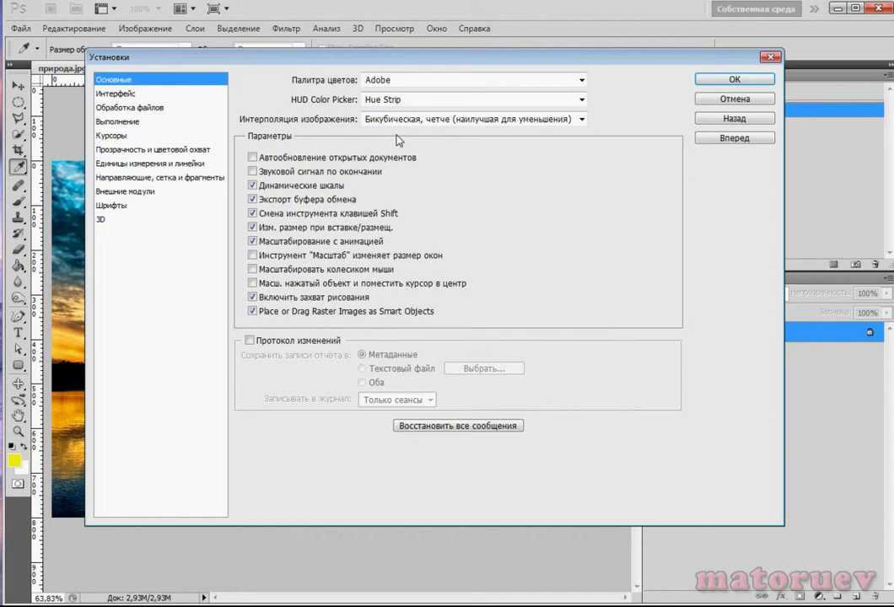
click(582, 119)
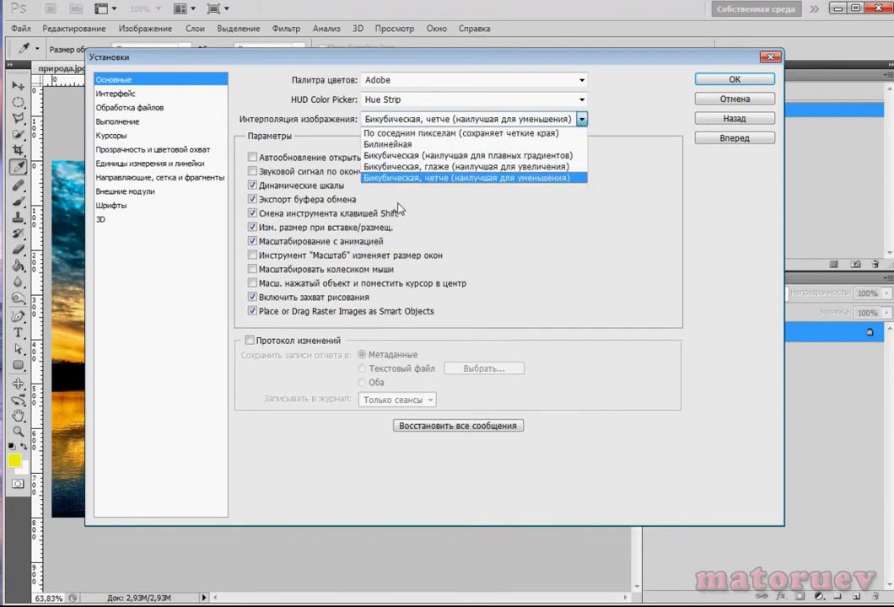
click(245, 118)
click(646, 121)
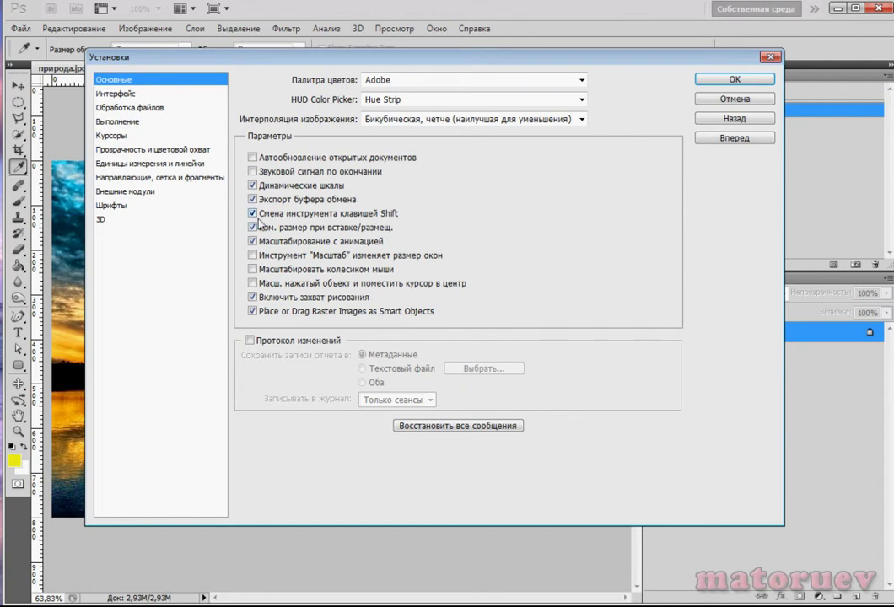
click(252, 214)
click(739, 81)
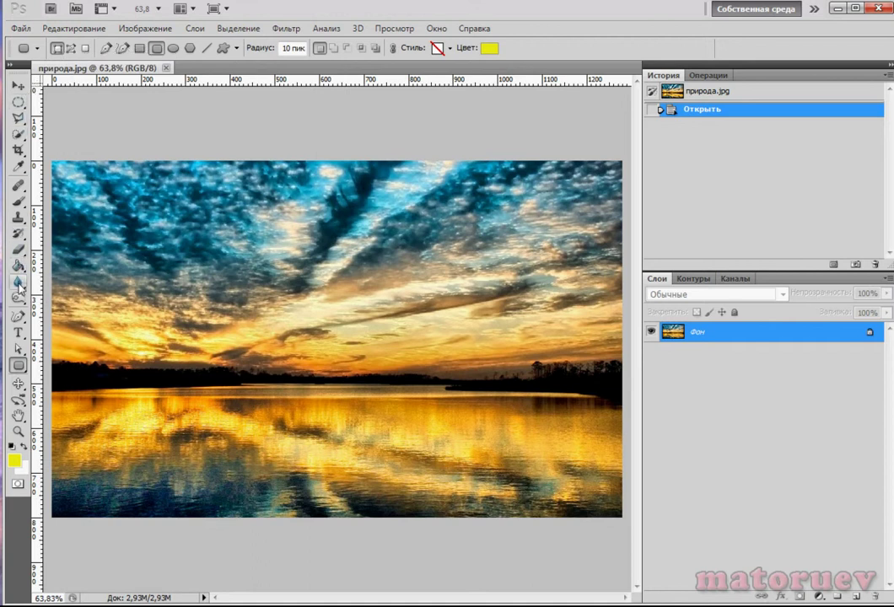
Step: Select the History Brush, cycling its variants with Shift+Y, then reopen Preferences with Ctrl+K
click(19, 236)
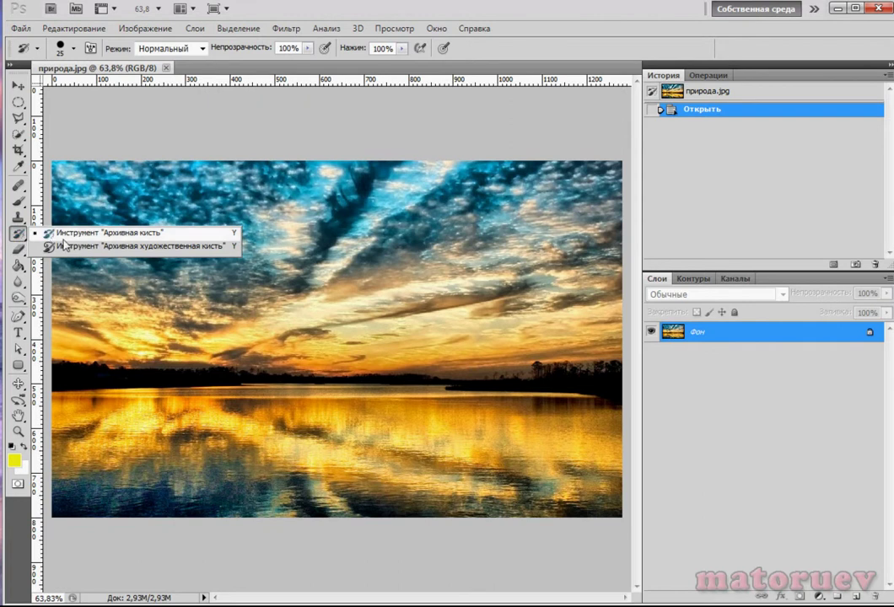
click(15, 229)
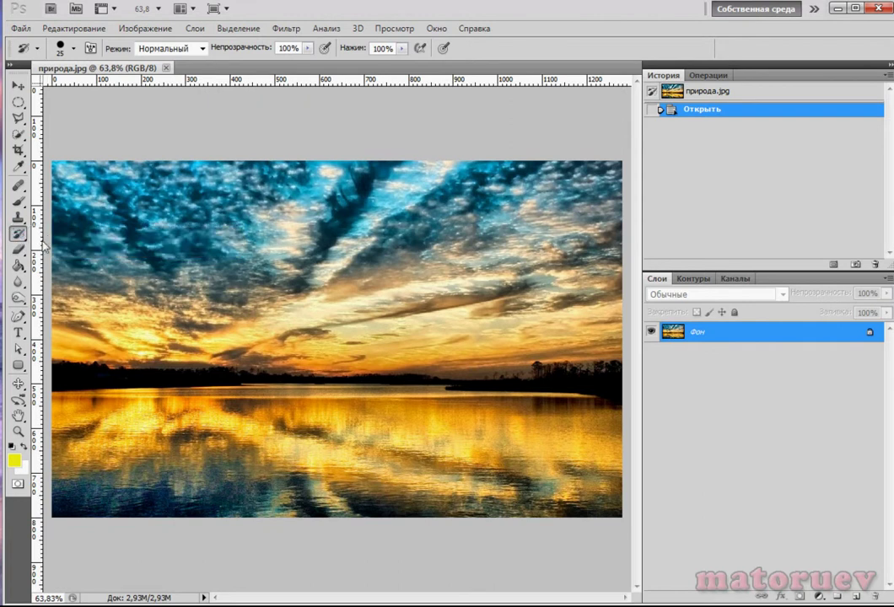
key(shift+y)
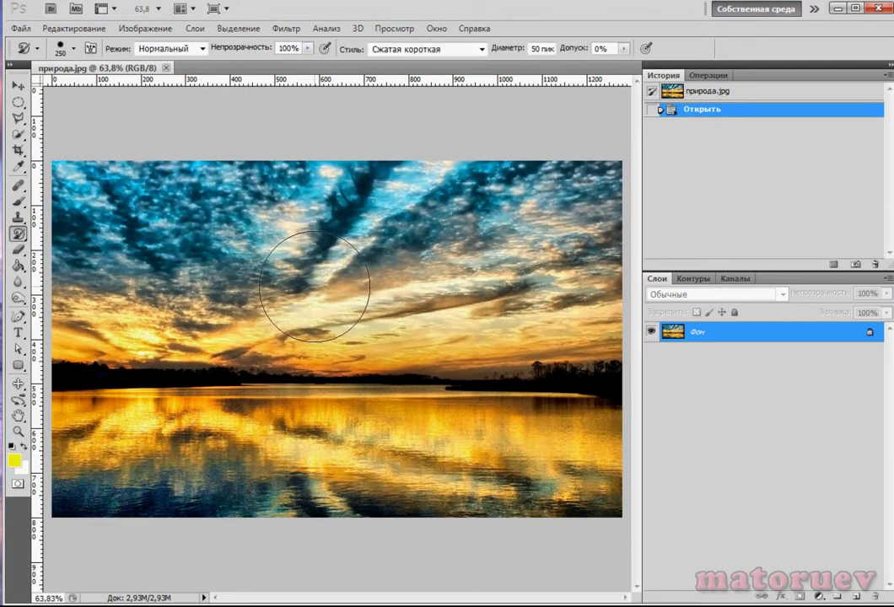
key(shift+y)
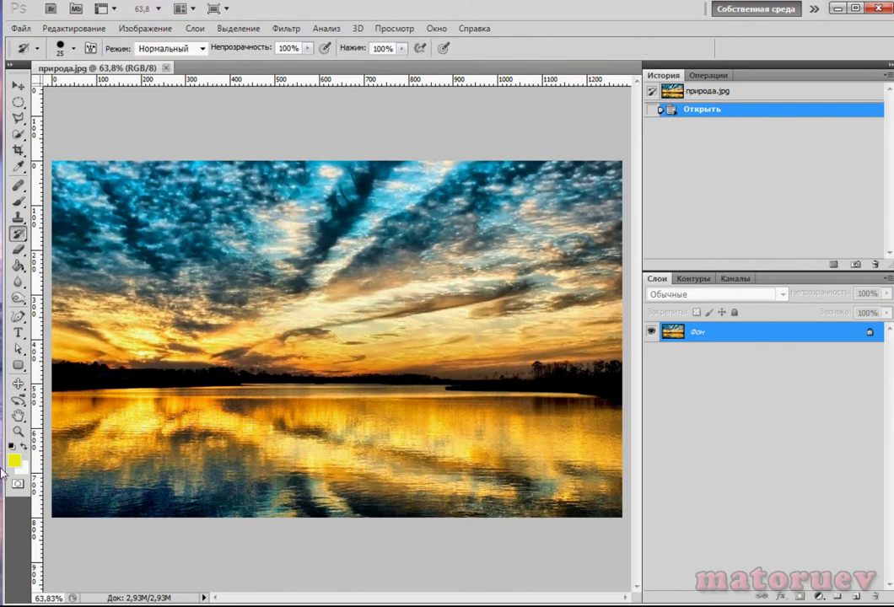
key(ctrl+k)
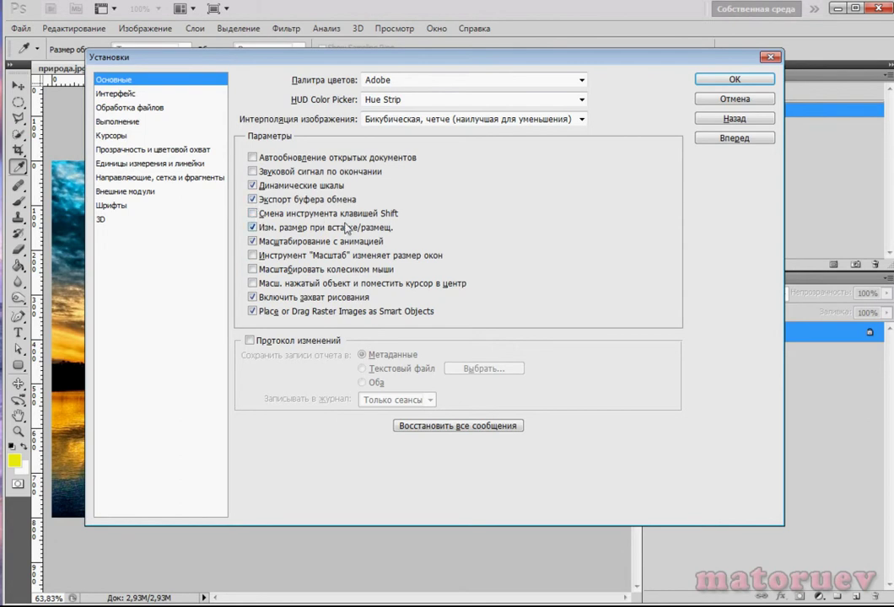
Step: Re-enable Shift key tool switching, switch to the Art History Brush, and reopen Preferences
click(252, 213)
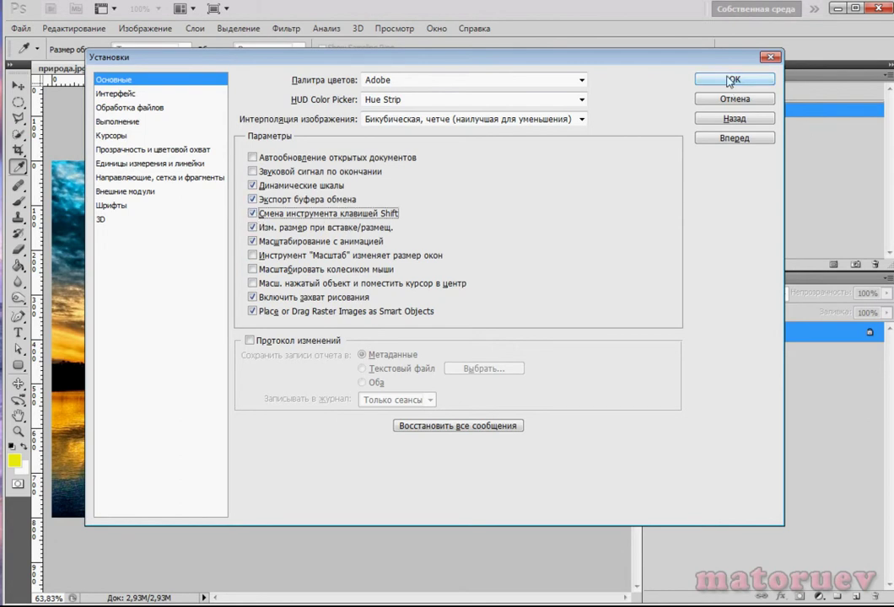
click(751, 79)
right_click(18, 234)
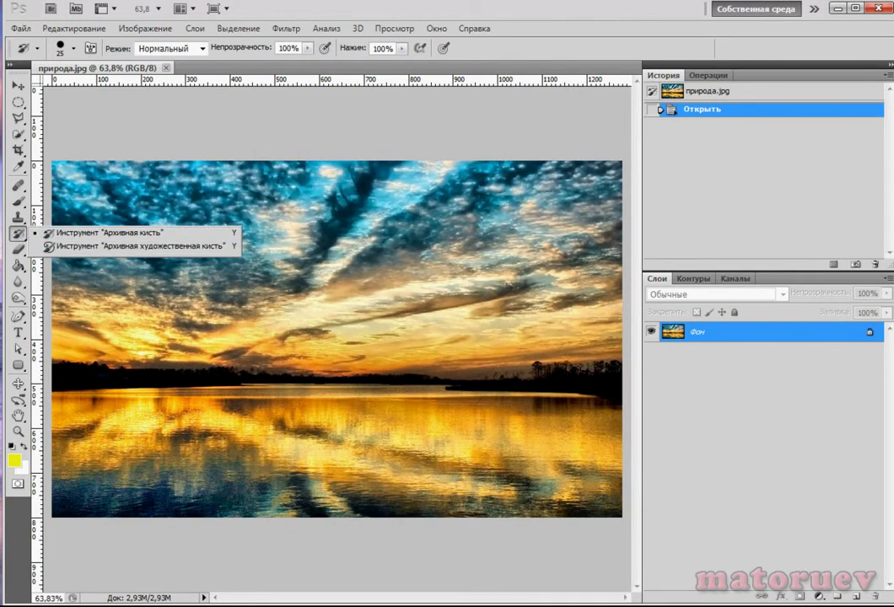
click(109, 232)
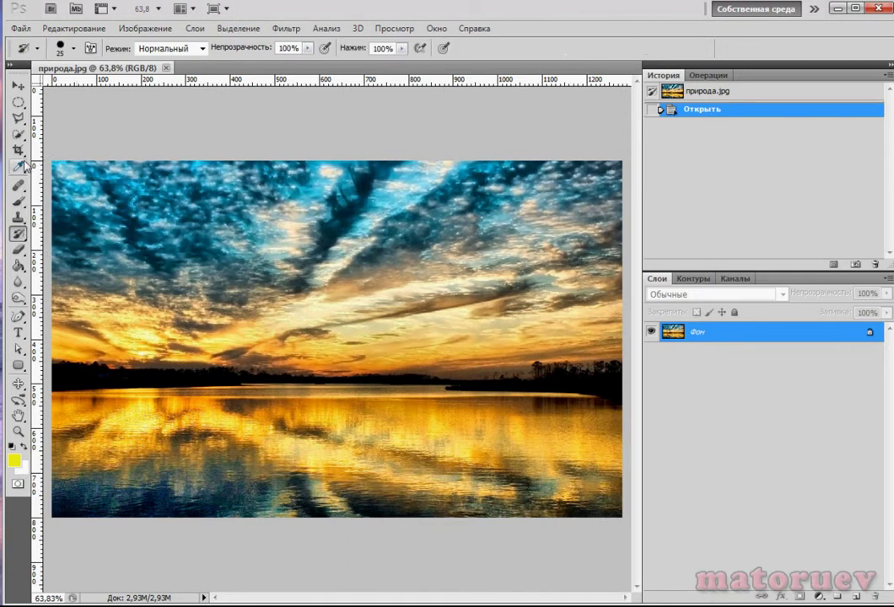
key(shift+y)
key(shift+y)
key(ctrl+k)
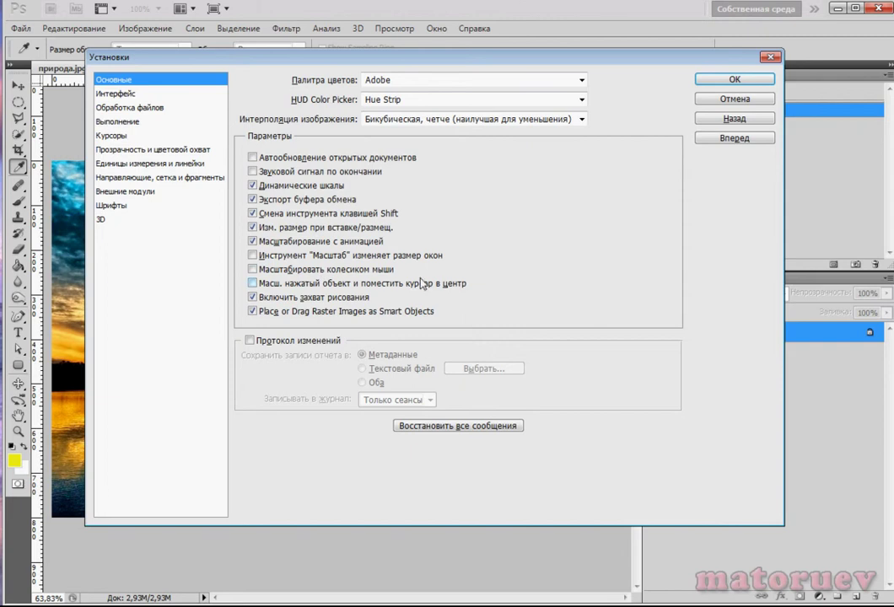
Step: Enable 'Zoom with Scroll Wheel' and test zooming in and out on the sunset photo
click(252, 270)
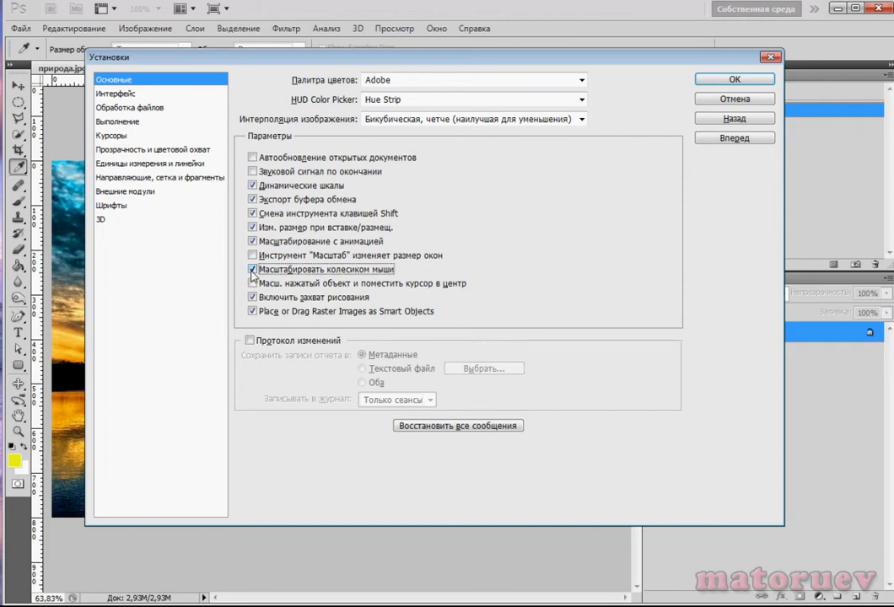
click(735, 79)
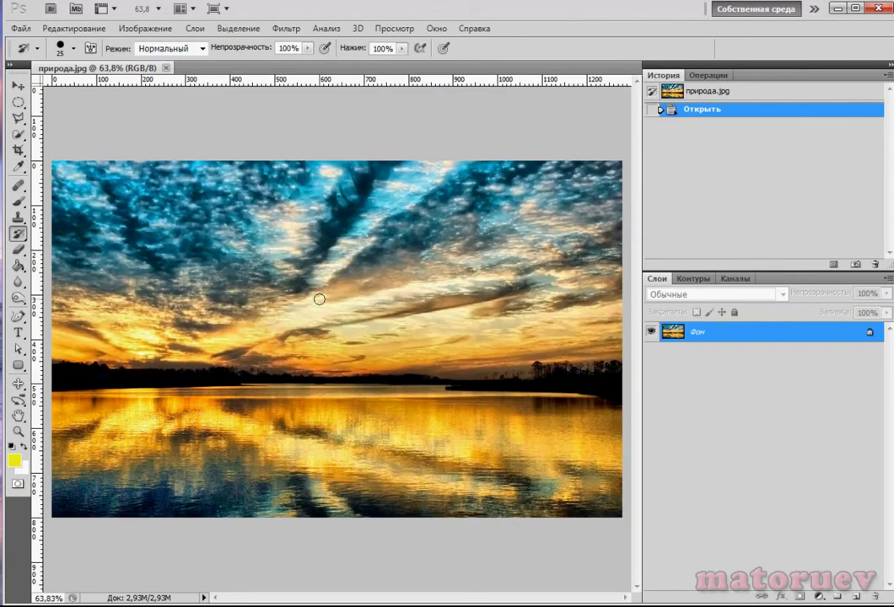
scroll(319, 299, down, 2)
scroll(319, 293, up, 2)
scroll(318, 293, up, 2)
scroll(319, 292, down, 3)
scroll(319, 293, up, 1)
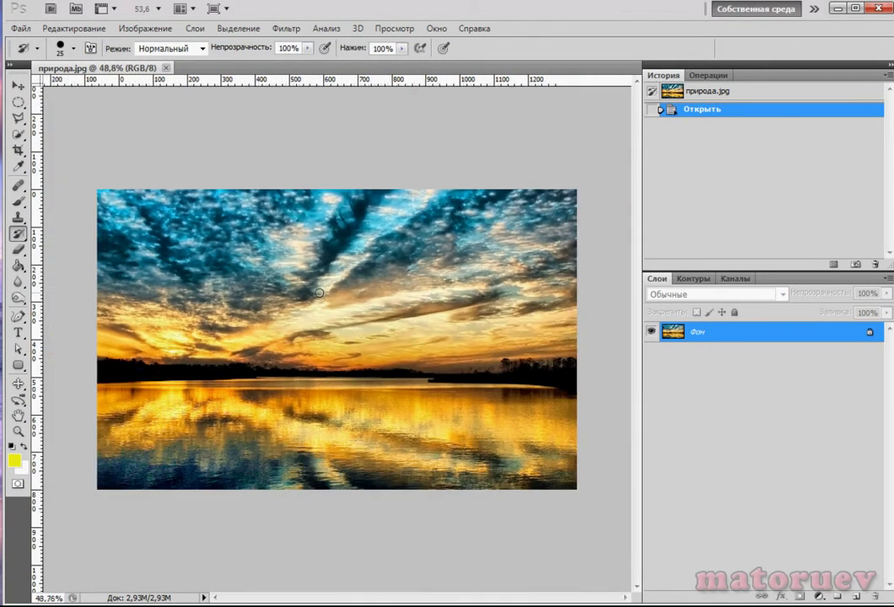
scroll(319, 292, down, 2)
scroll(319, 292, up, 3)
scroll(318, 293, down, 2)
scroll(319, 293, up, 2)
scroll(319, 293, down, 1)
scroll(319, 293, up, 2)
scroll(319, 293, up, 2)
scroll(319, 303, up, 2)
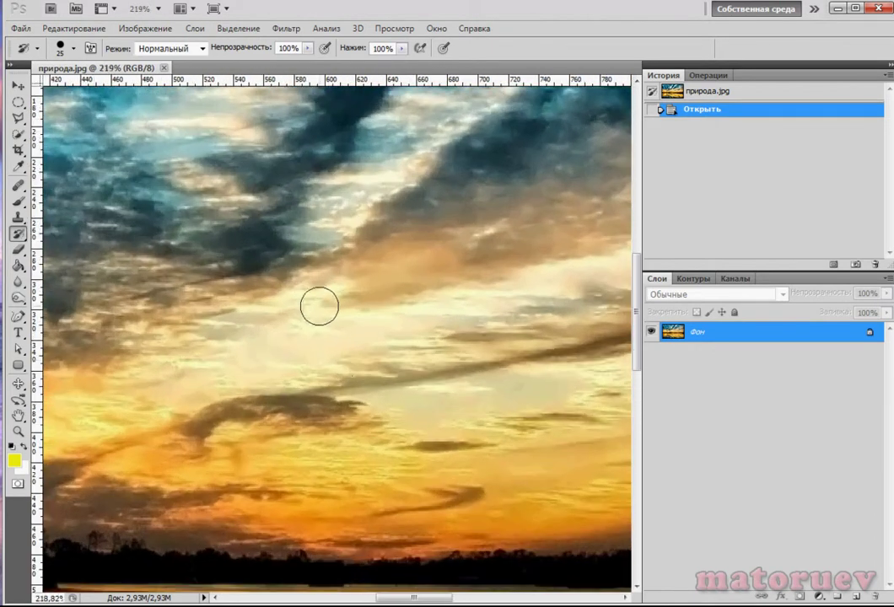
scroll(342, 323, up, 2)
scroll(343, 323, down, 3)
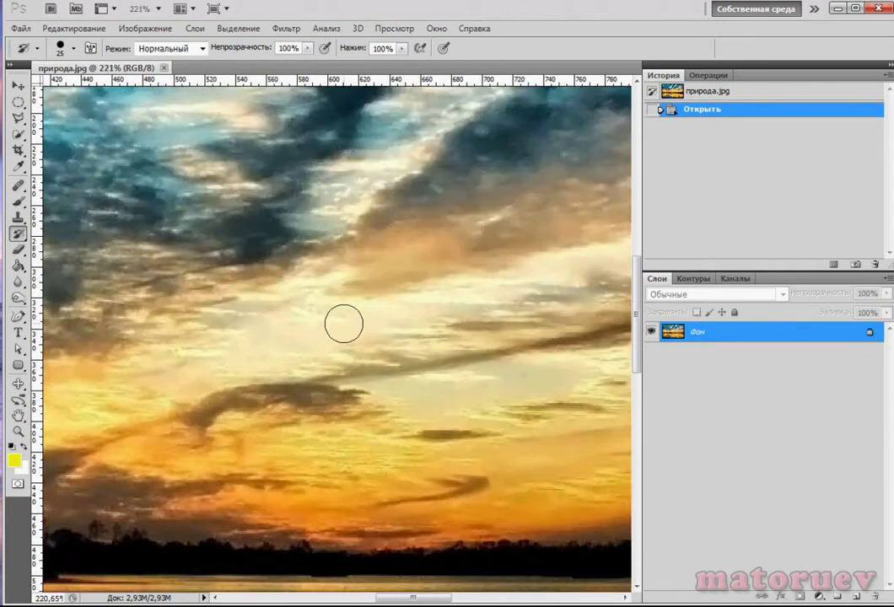
scroll(342, 323, down, 4)
scroll(343, 323, down, 2)
scroll(344, 323, up, 1)
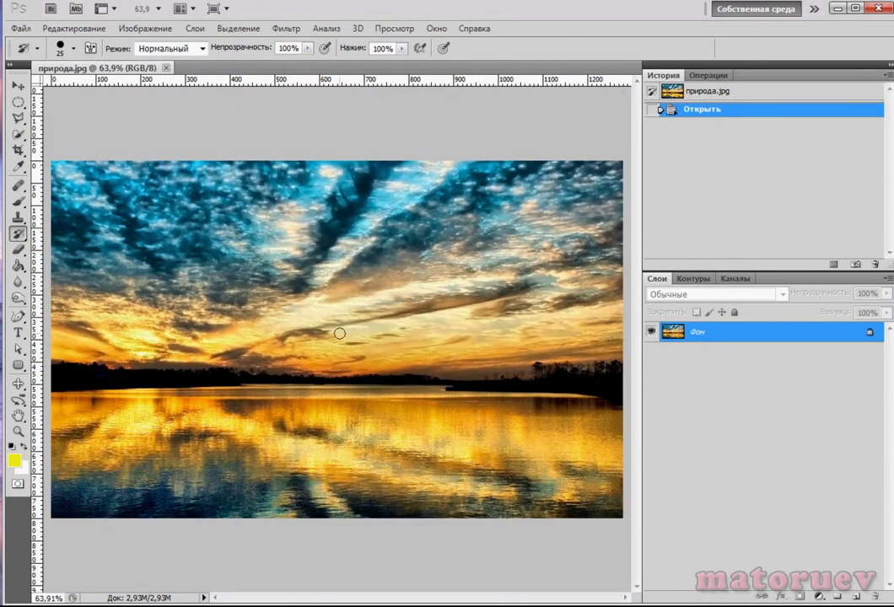
Step: Reopen General preferences and uncheck 'Zoom with Scroll Wheel'
key(ctrl+k)
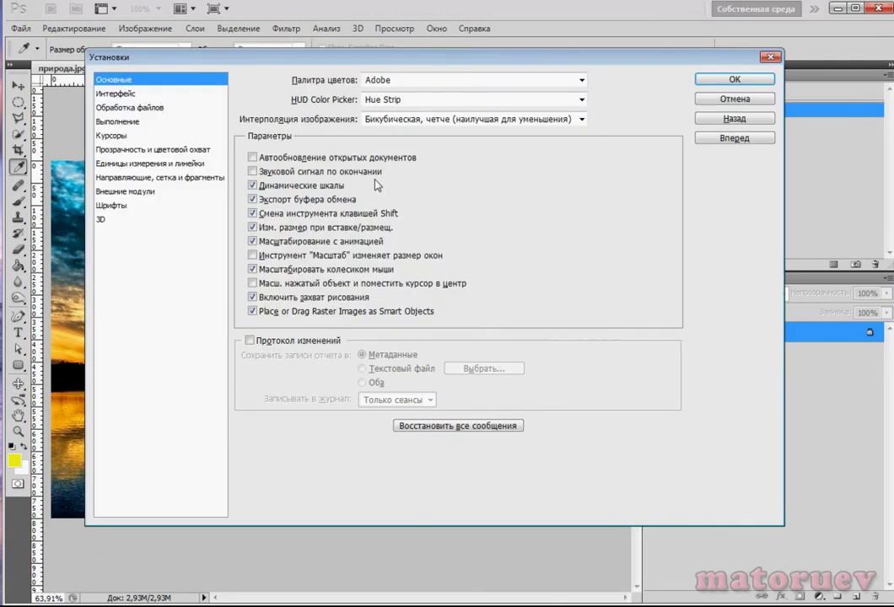
click(252, 270)
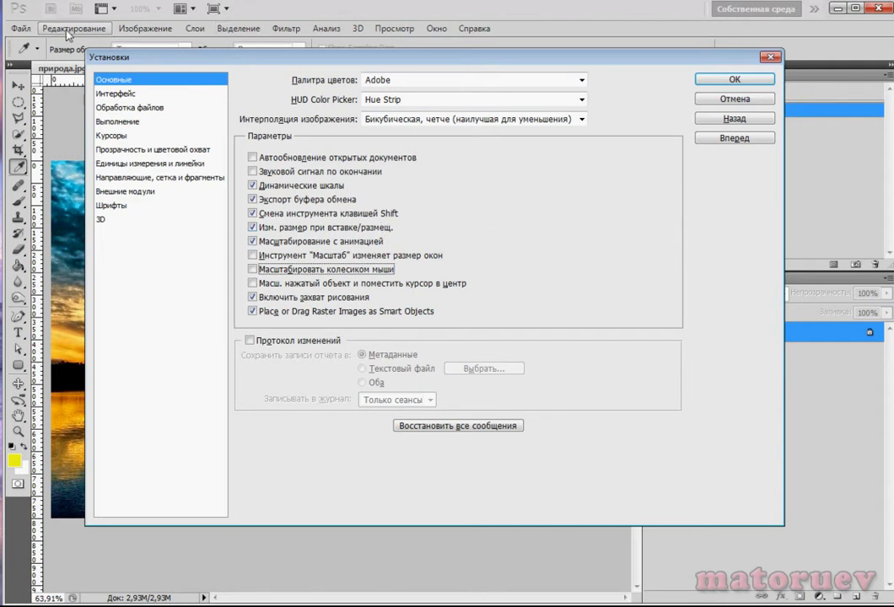
Step: On the Interface page, set the border to Тень for all three screen modes
click(112, 94)
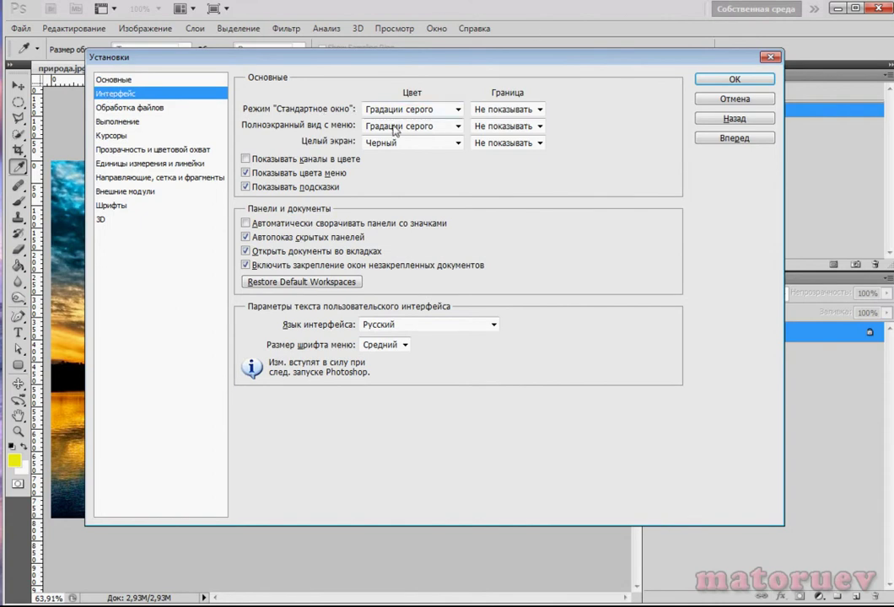
drag(441, 63, 381, 64)
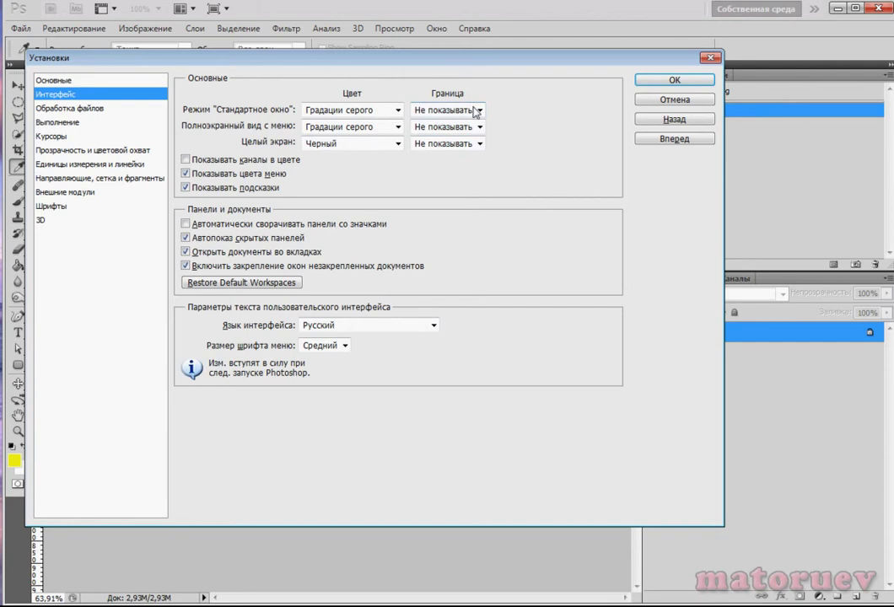
click(479, 109)
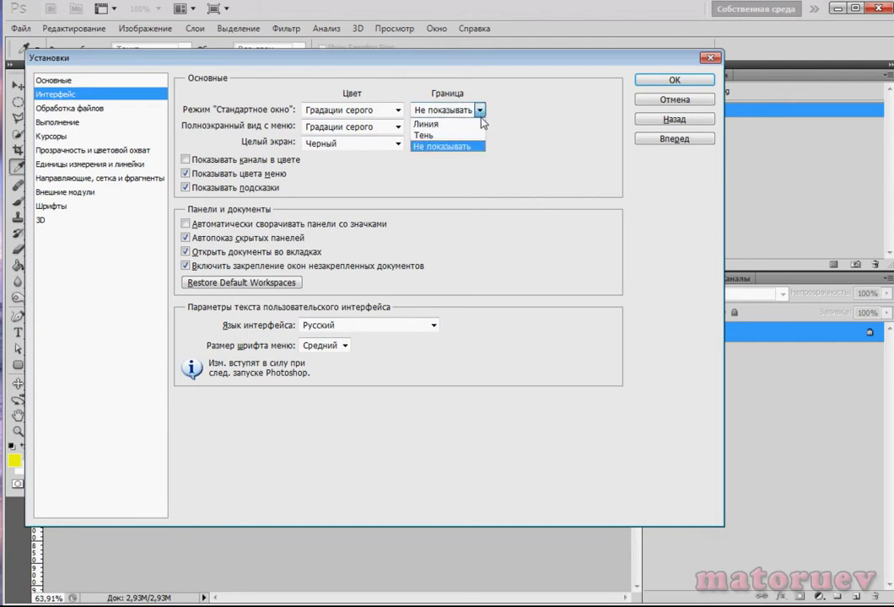
click(478, 151)
click(481, 110)
click(424, 135)
click(479, 126)
click(473, 152)
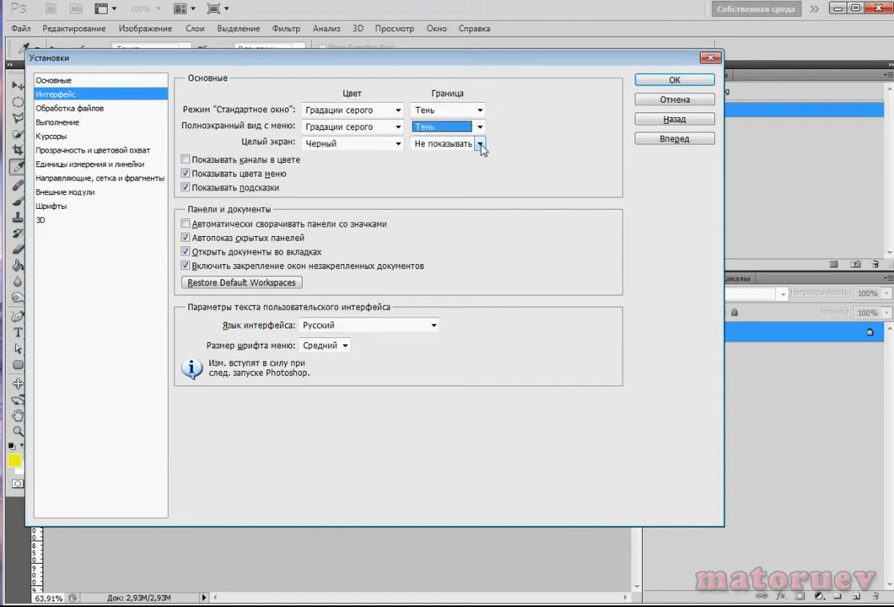
click(480, 144)
click(468, 167)
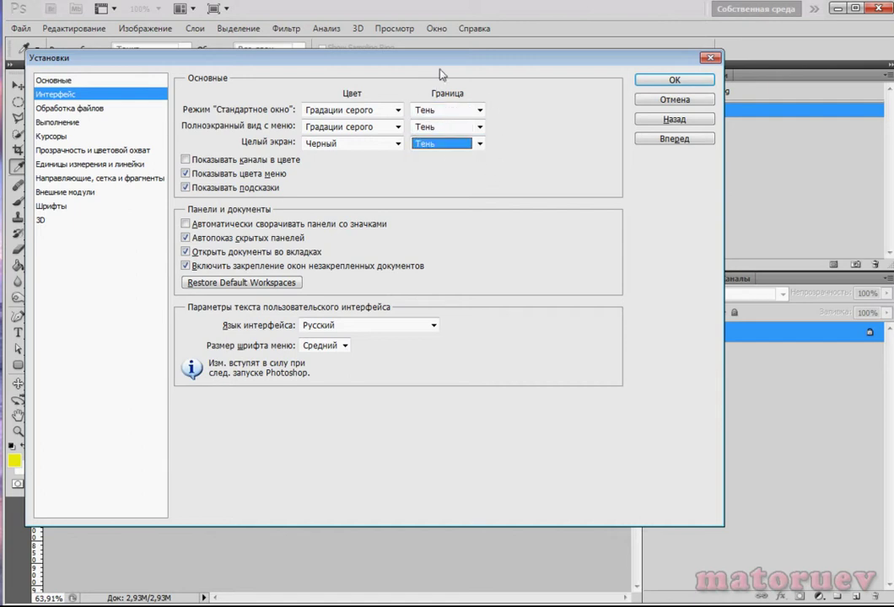
Step: Reposition the Preferences window nearer the middle of the screen
drag(297, 57, 685, 28)
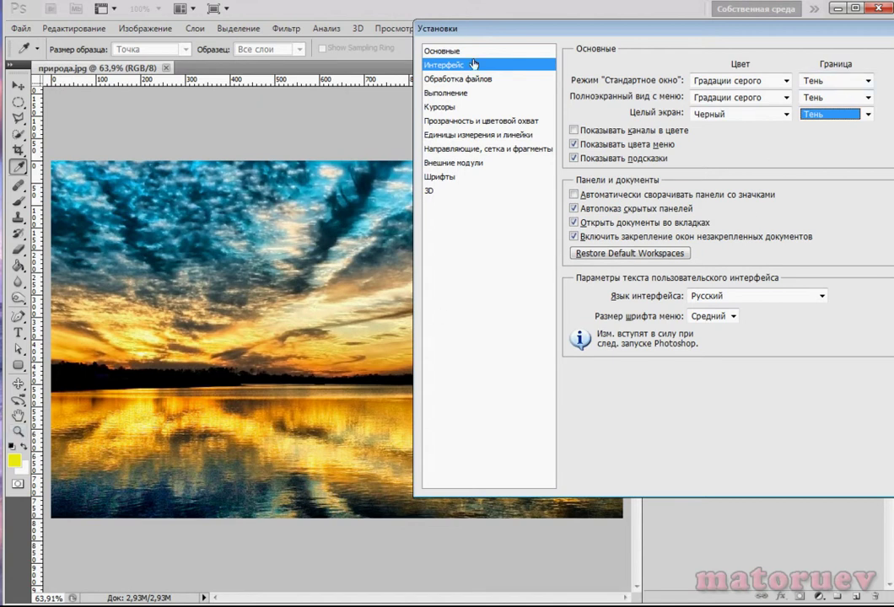
mouse_move(474, 34)
mouse_down()
mouse_move(482, 33)
mouse_move(409, 11)
mouse_up()
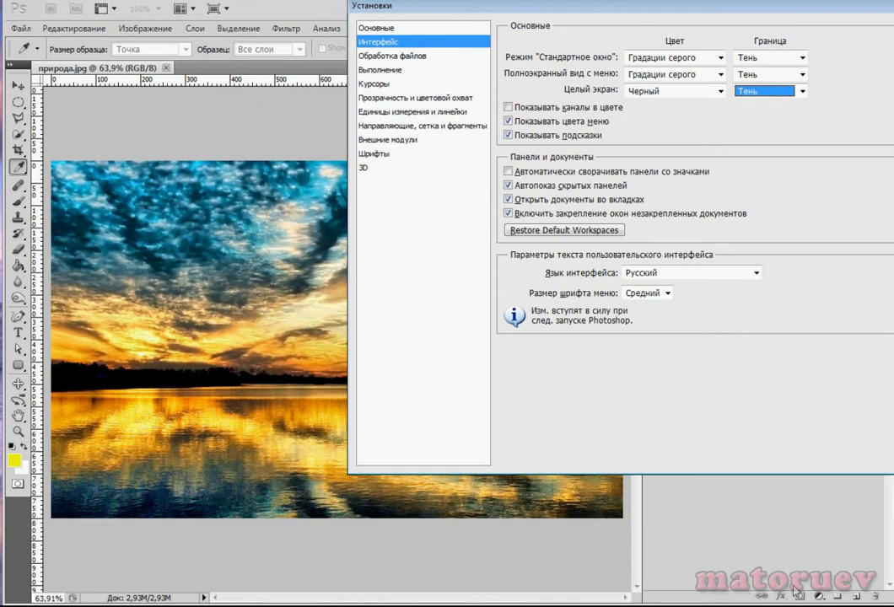
mouse_move(745, 15)
mouse_down()
mouse_move(516, 60)
mouse_move(559, 21)
mouse_up()
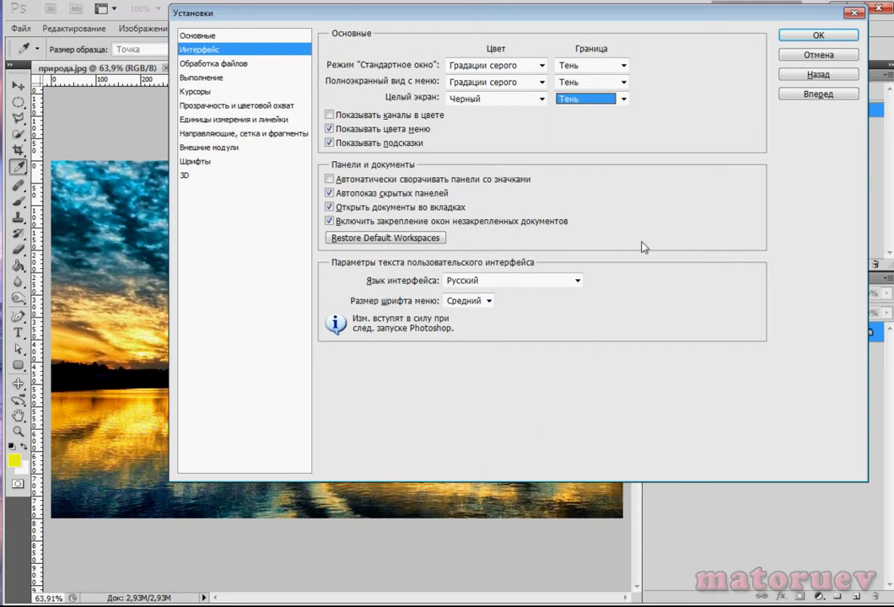
Step: Set all three screen-mode borders to Не показывать and turn off opening documents in tabs
click(625, 65)
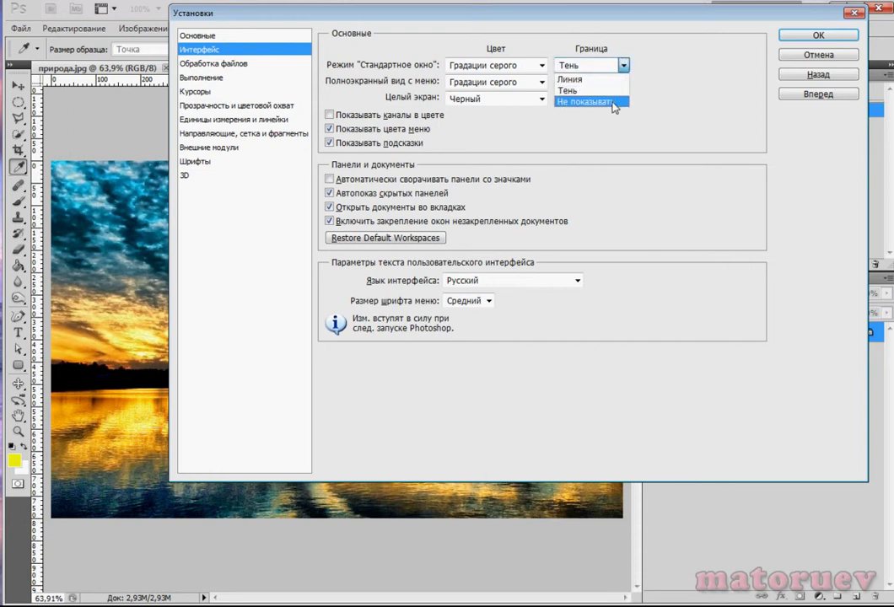
click(620, 95)
click(624, 82)
click(618, 119)
click(624, 98)
click(610, 136)
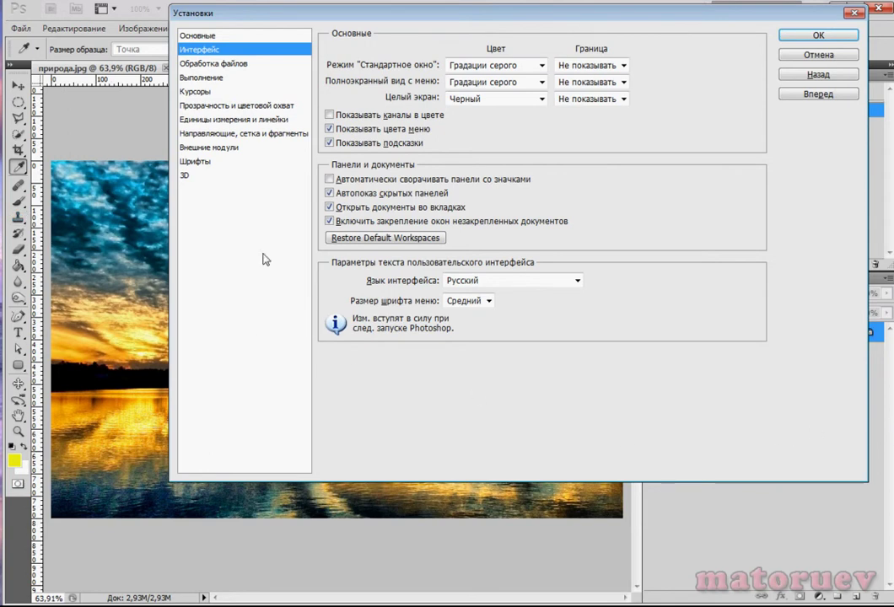
click(330, 220)
click(330, 207)
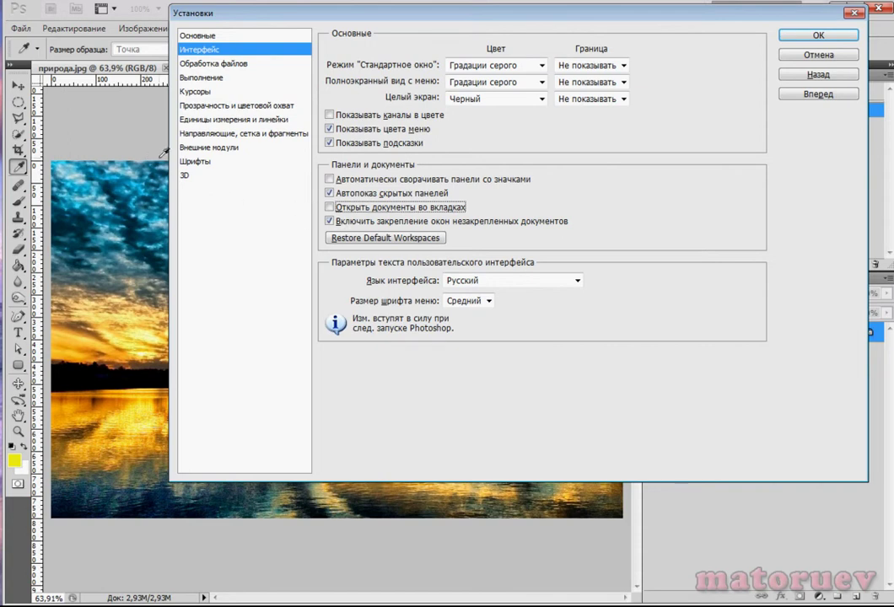
Step: Re-enable tabbed documents, then open four photos from the photos folder together
click(330, 208)
click(816, 35)
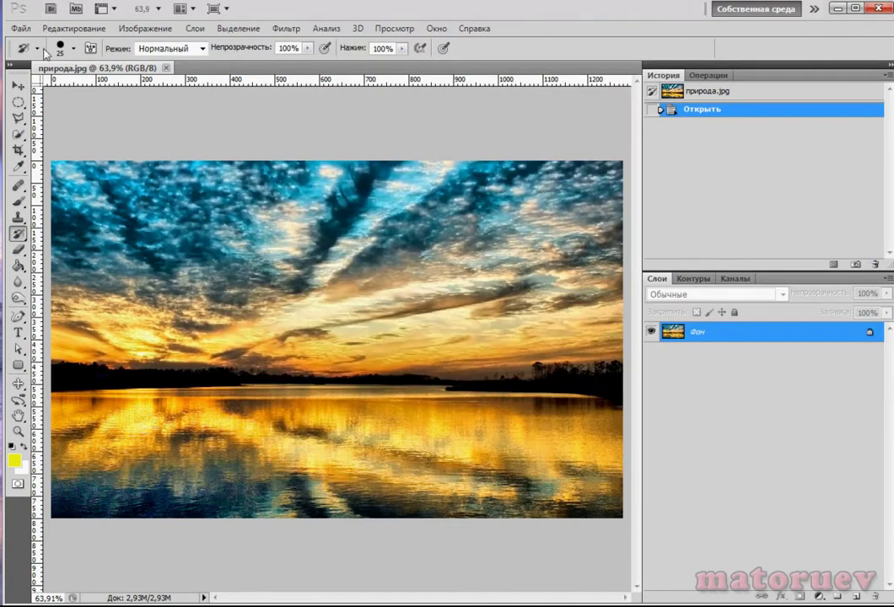
click(21, 28)
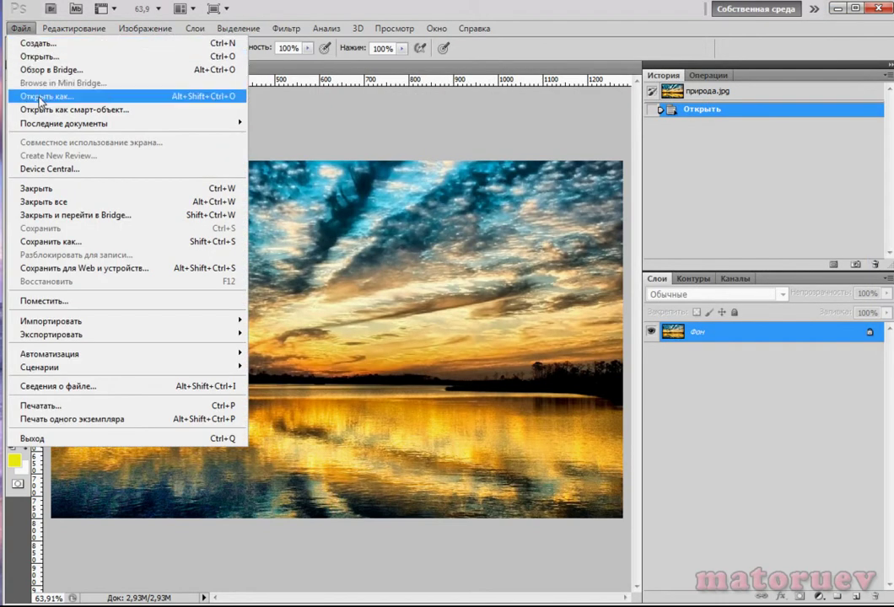
click(40, 56)
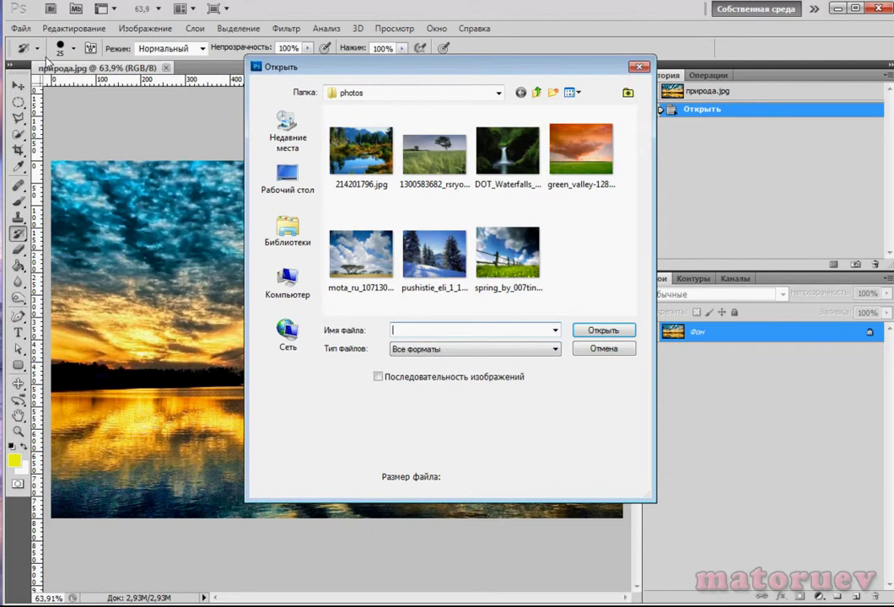
click(381, 166)
mouse_move(355, 206)
mouse_down()
mouse_move(588, 193)
mouse_move(595, 179)
mouse_up()
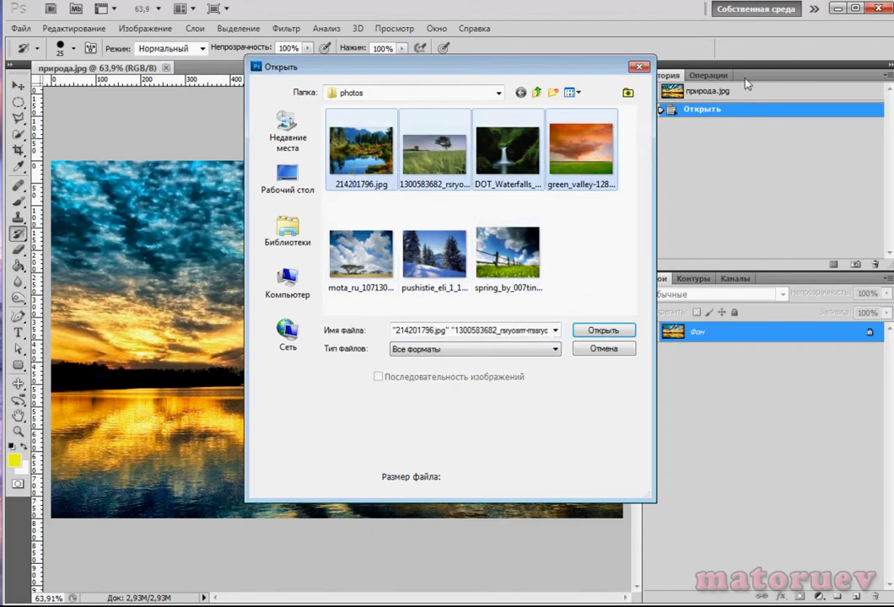
click(615, 332)
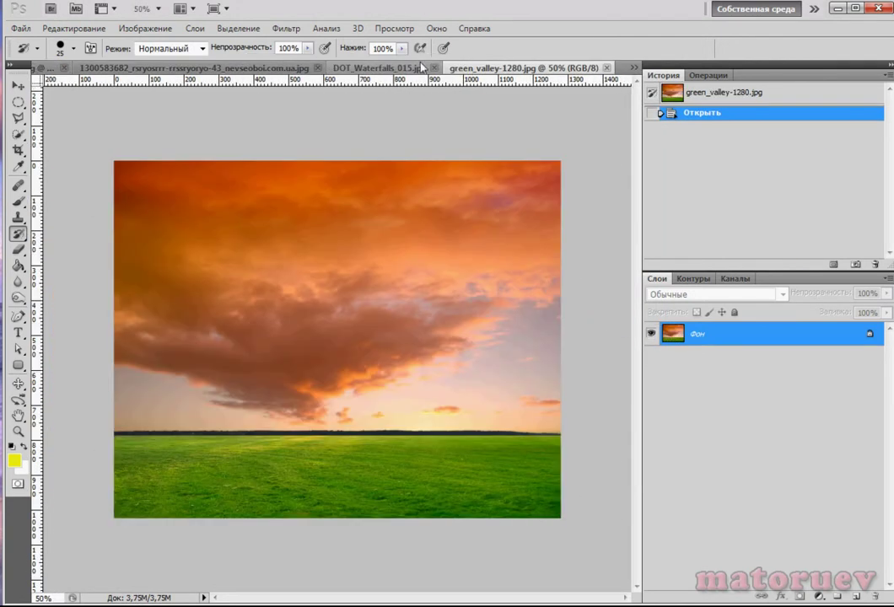
Step: Cycle through the open photo tabs, ending on DOT_Waterfalls_015.jpg
click(371, 67)
click(584, 67)
click(371, 67)
click(223, 67)
click(474, 68)
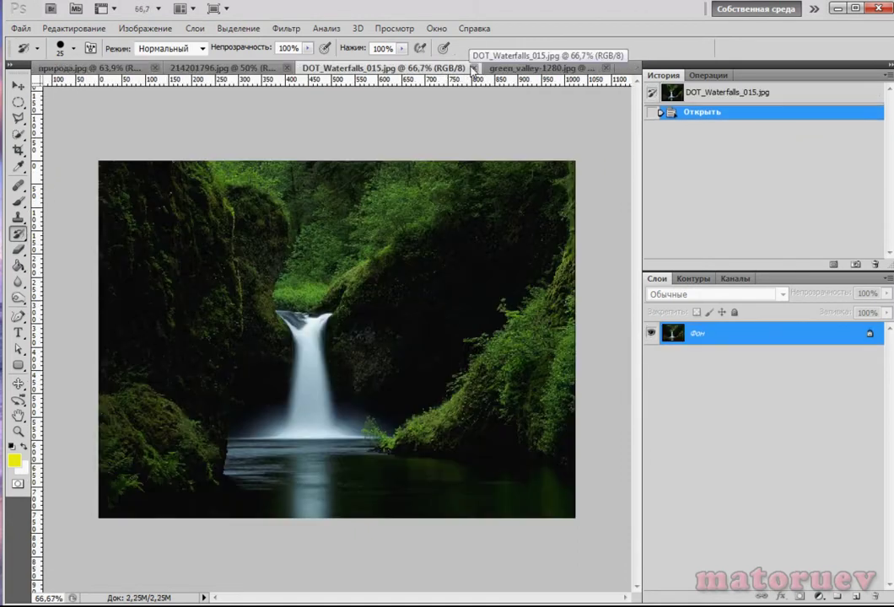
Step: Close the waterfall, green valley and mountain lake photos, leaving only природа.jpg
click(474, 68)
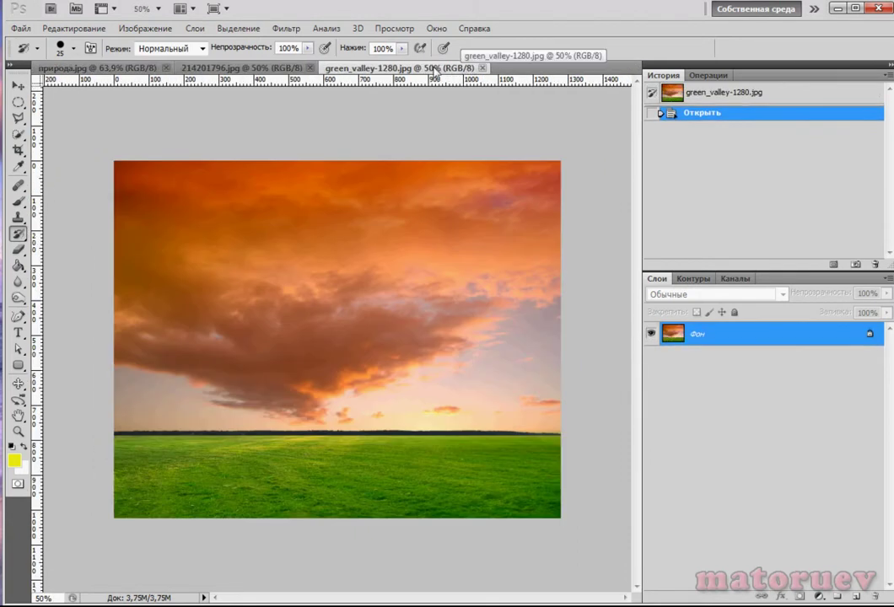
click(481, 68)
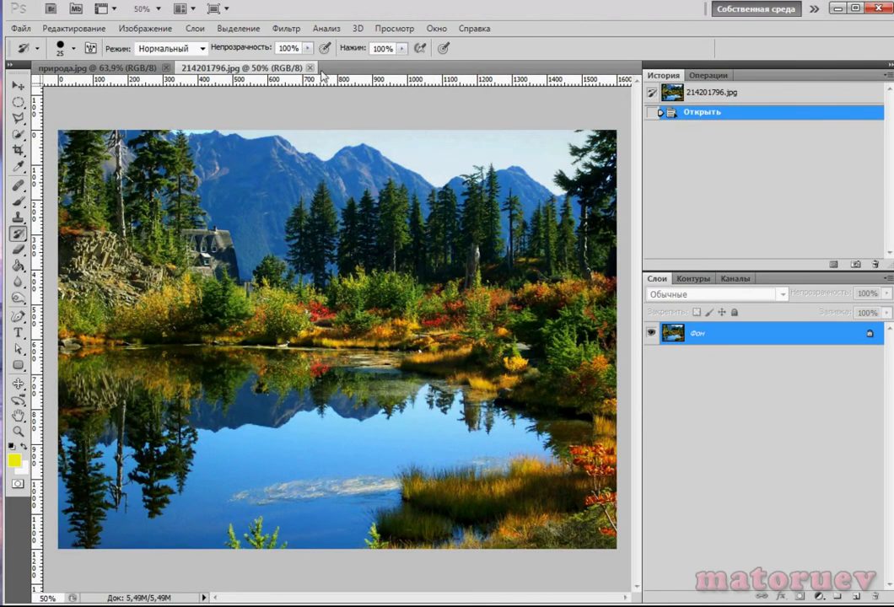
click(152, 67)
click(226, 67)
click(309, 67)
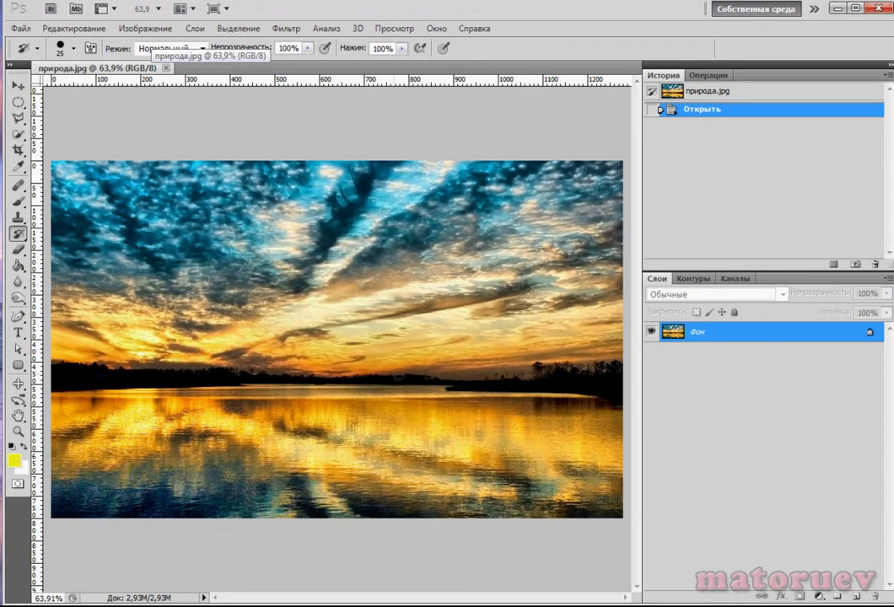
Step: Switch to the Eyedropper, open Preferences on the Интерфейс page, and move the dialog down-left
key(i)
key(ctrl+k)
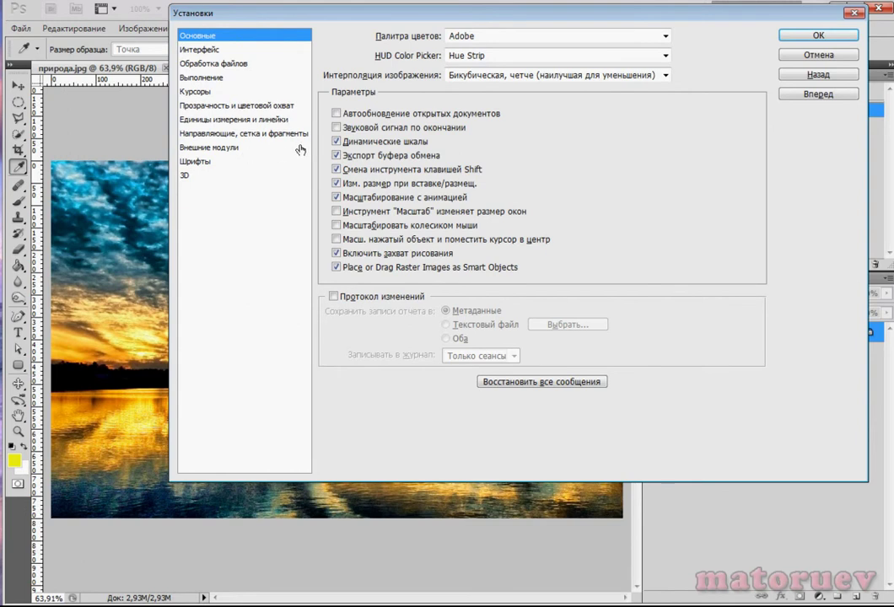
click(181, 49)
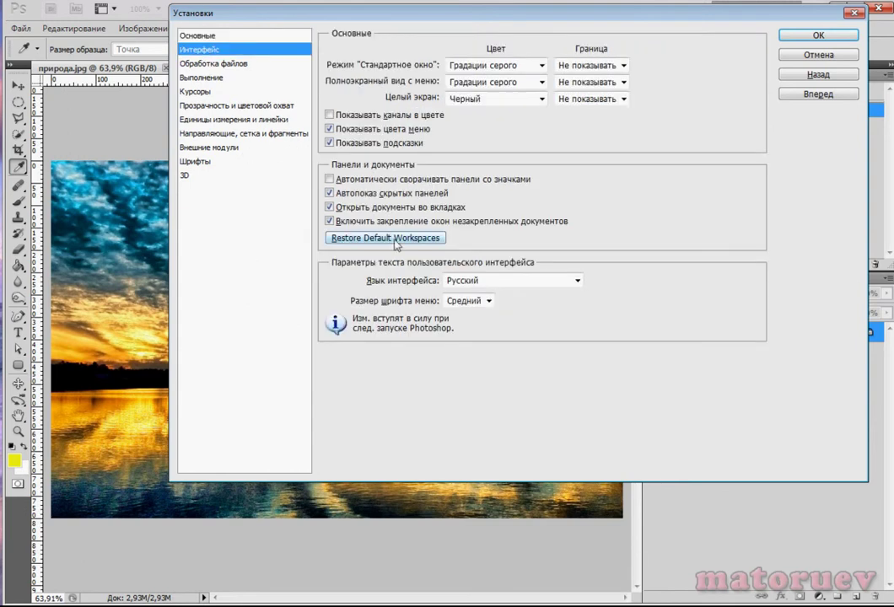
mouse_move(542, 18)
mouse_down()
mouse_move(427, 104)
mouse_move(453, 103)
mouse_up()
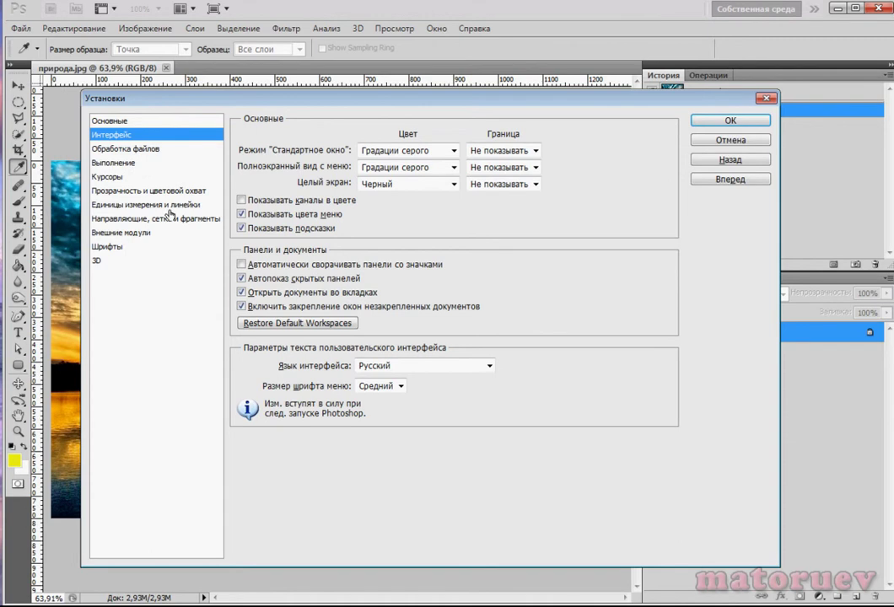
Step: Keep PSD/PSB compatibility at Всегда under Обработка файлов, then view the Выполнение page
click(122, 150)
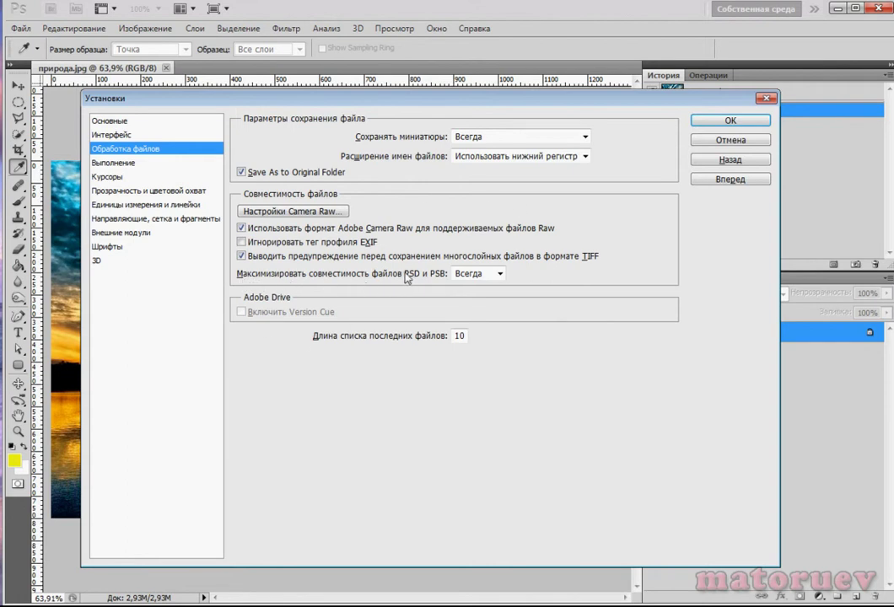
click(500, 274)
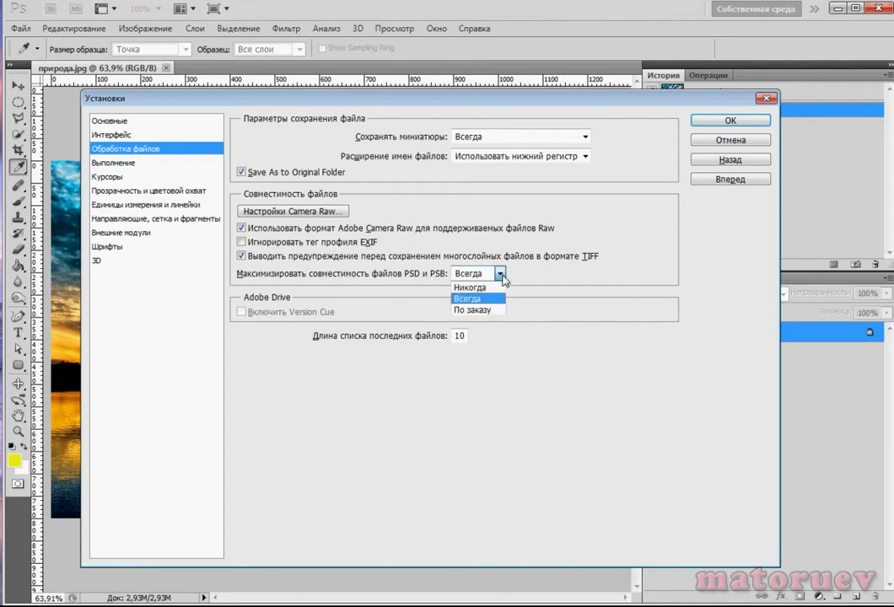
click(498, 298)
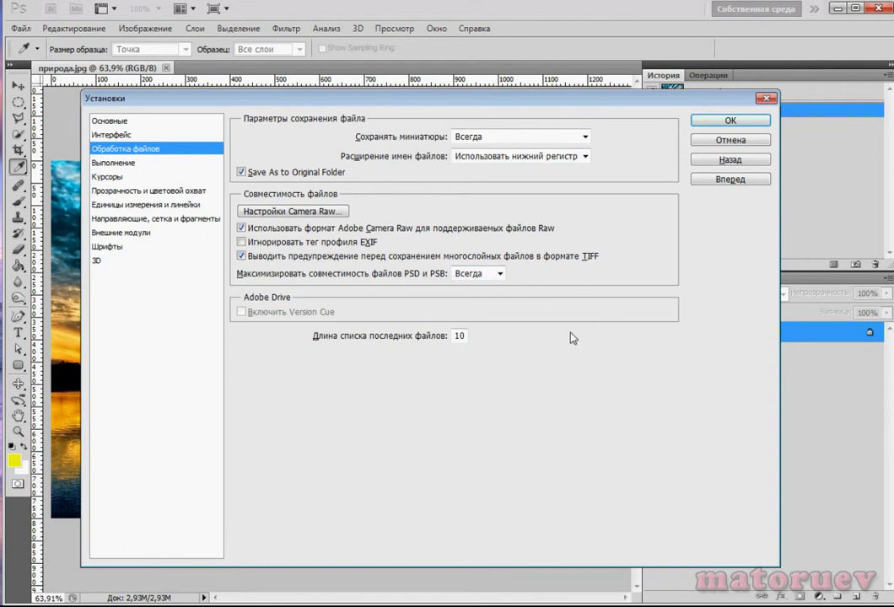
click(118, 163)
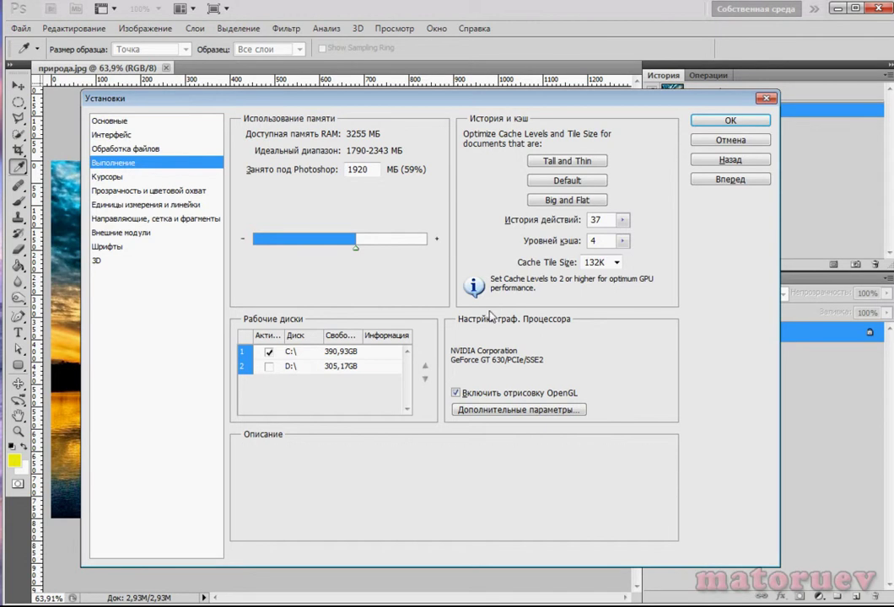
mouse_move(361, 169)
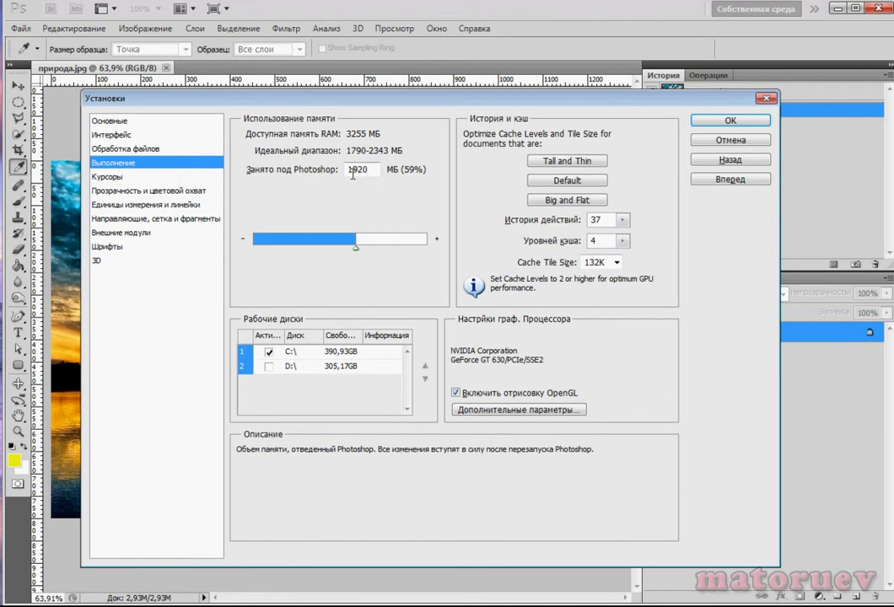
Step: Check Performance settings: memory stays 1920 MB, D:\ stays off scratch disks, history states 37
double_click(351, 170)
mouse_move(333, 366)
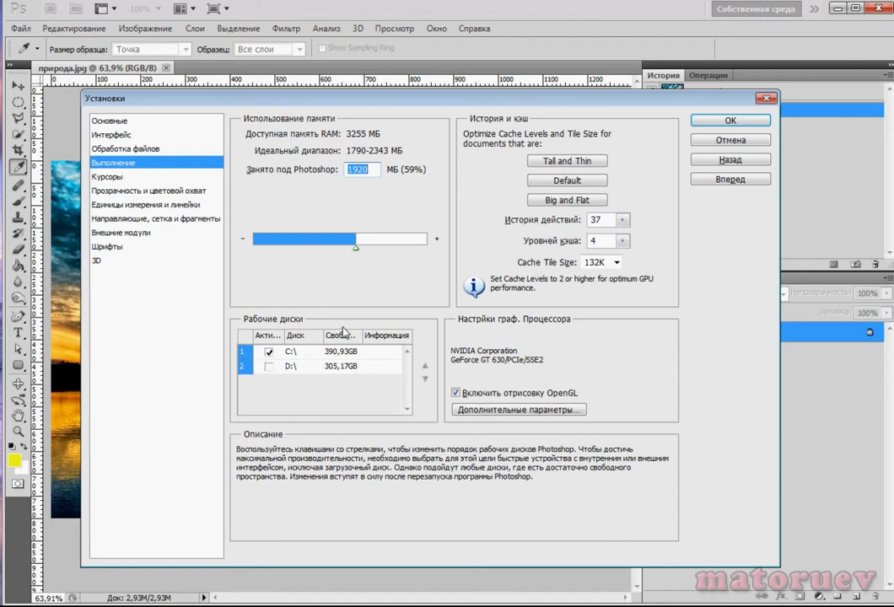
click(270, 368)
click(269, 368)
click(269, 368)
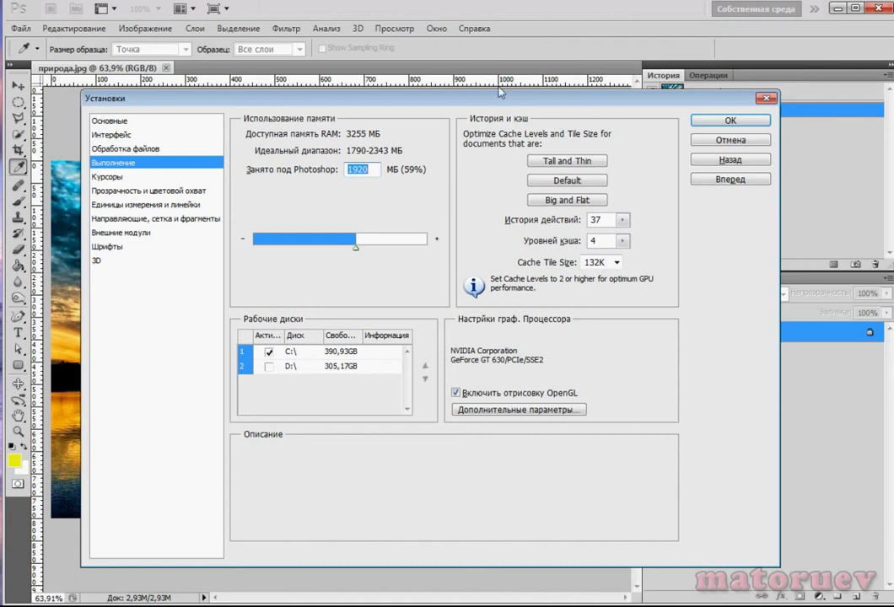
mouse_move(528, 135)
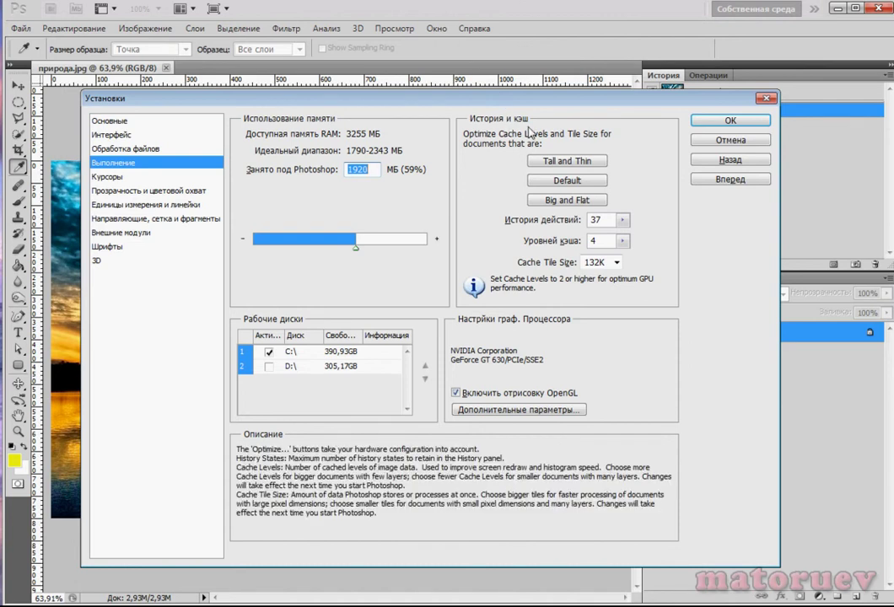
click(607, 218)
double_click(604, 219)
Step: Reposition the Preferences window and switch to the Cursors page
drag(654, 106, 485, 88)
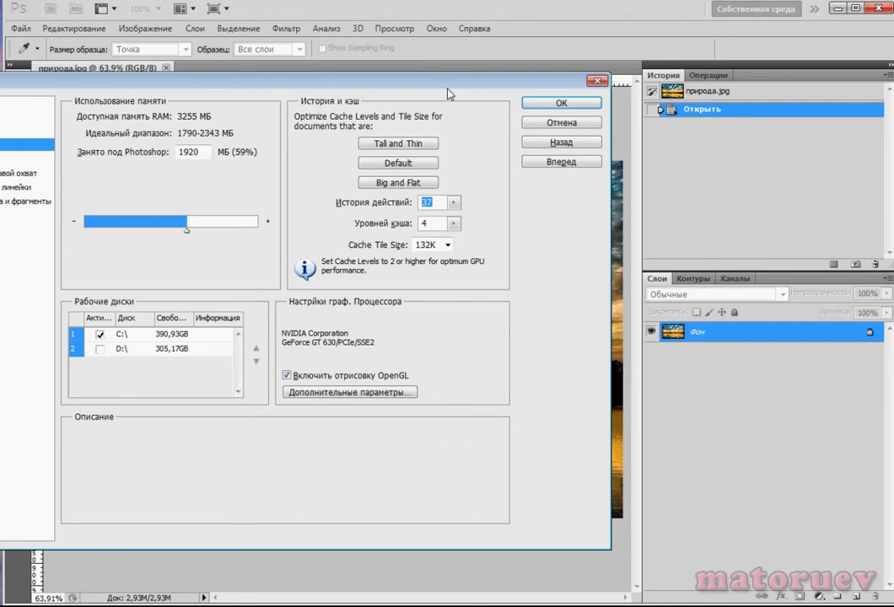
drag(369, 77, 477, 75)
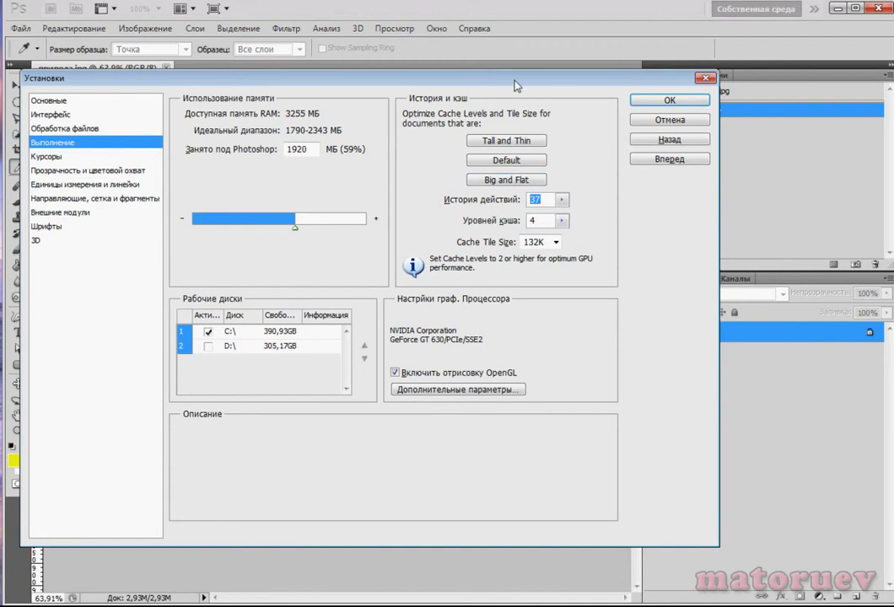
drag(516, 85, 613, 90)
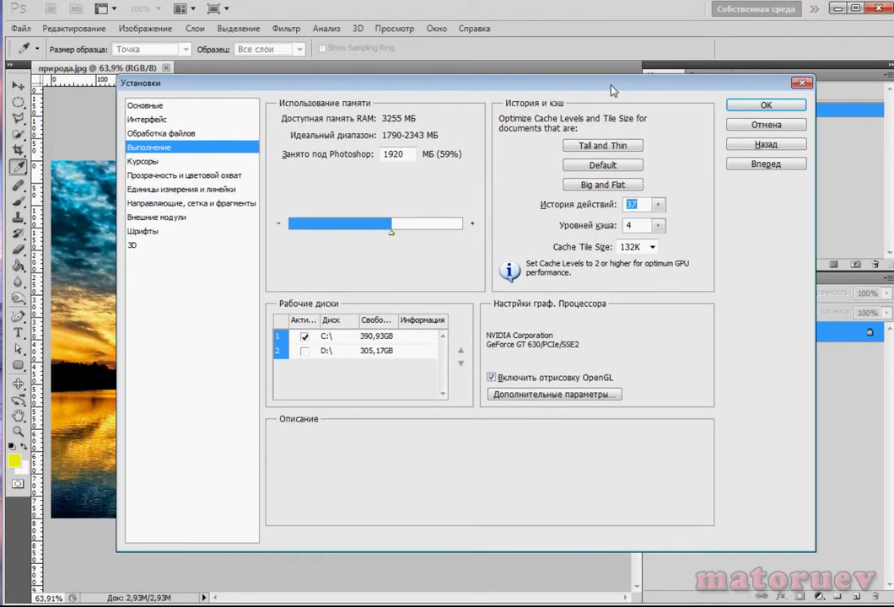
click(141, 162)
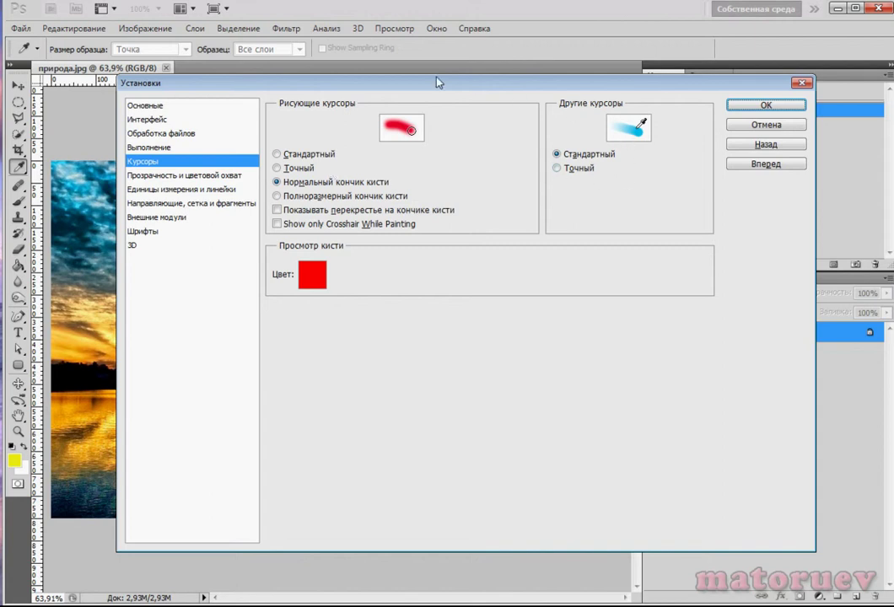
Step: Try Standard and Precise painting cursors, keep Normal Brush Tip, then go to Transparency & Gamut
click(284, 155)
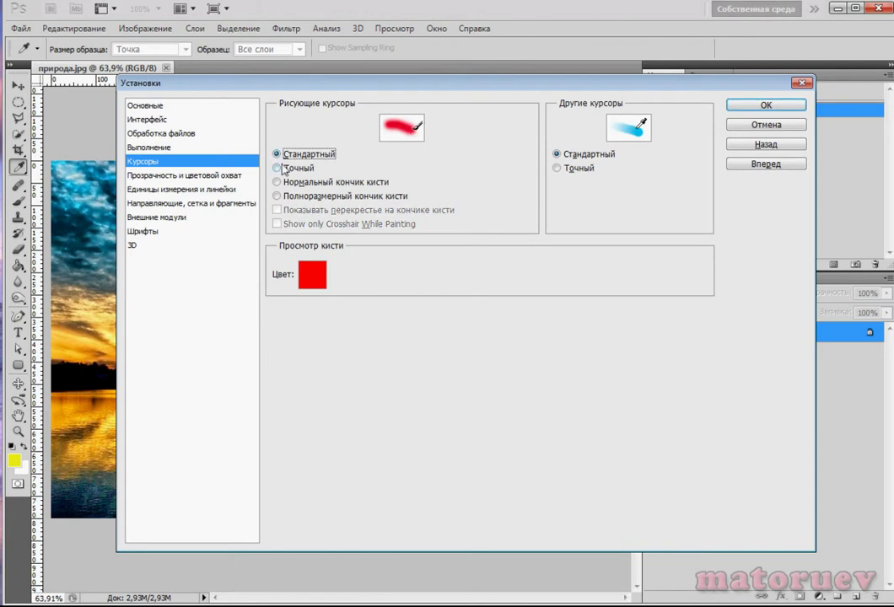
click(278, 183)
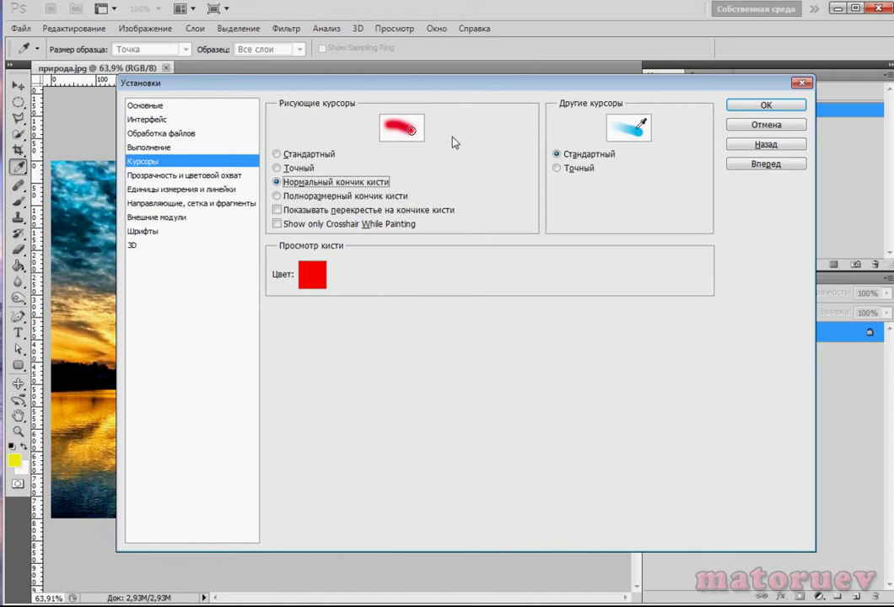
click(276, 168)
click(277, 182)
click(158, 175)
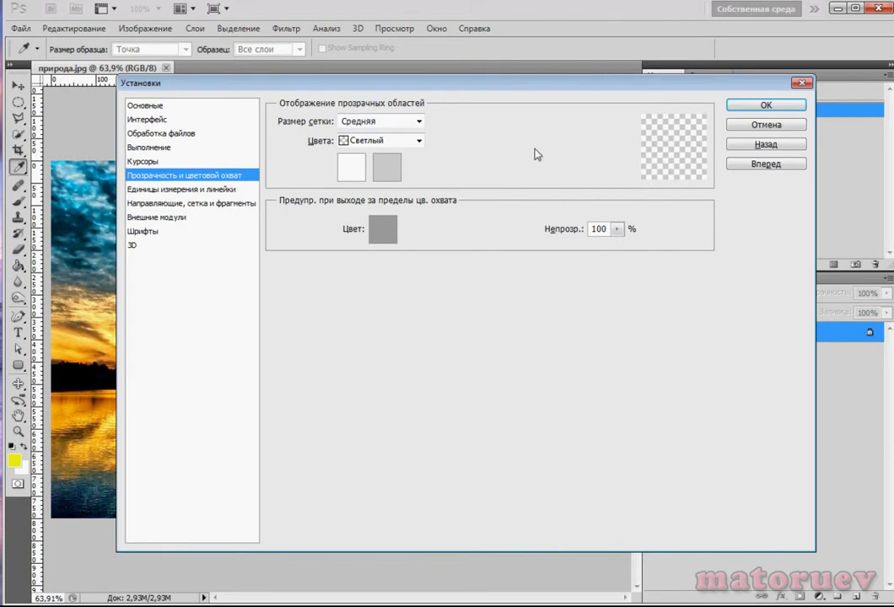
Step: Leave the transparency grid colours at Light and move on to Units & Rulers
click(418, 141)
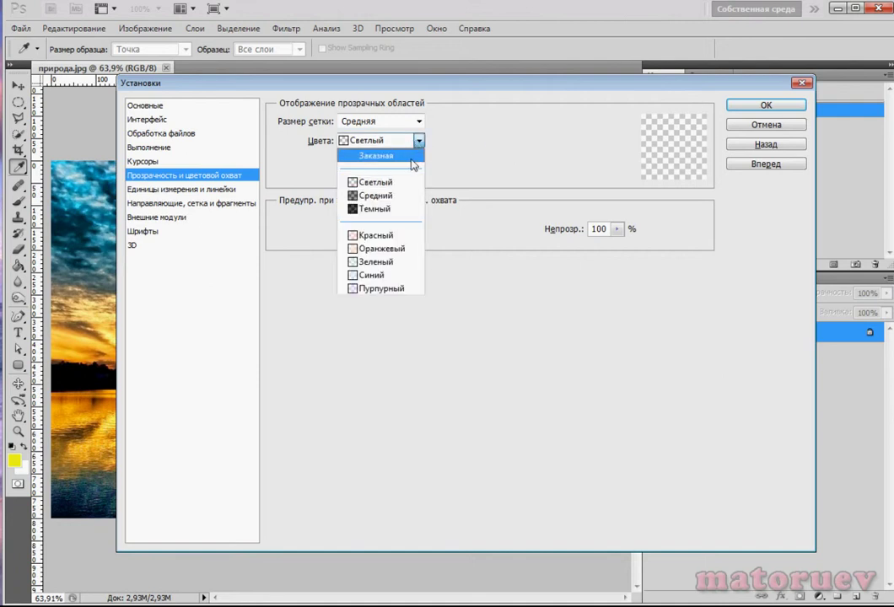
click(419, 142)
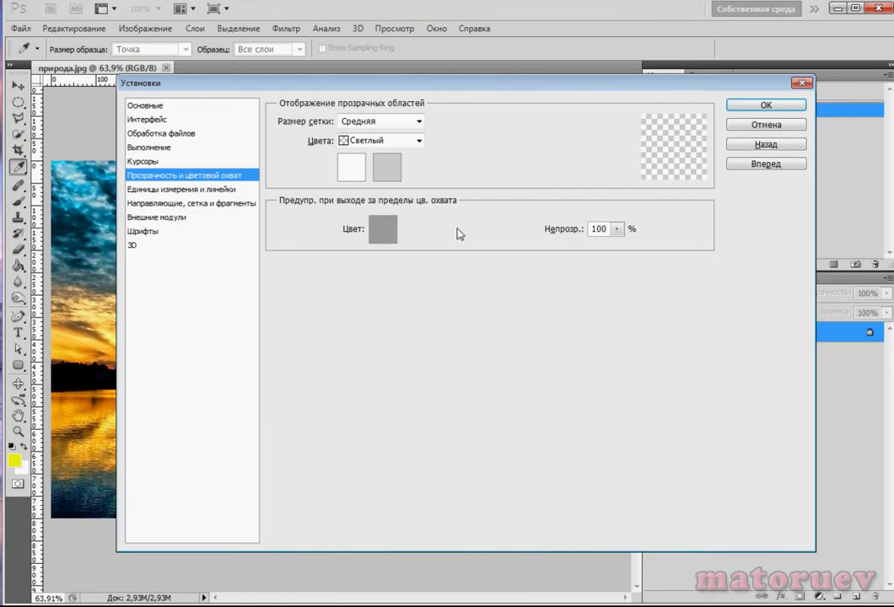
click(155, 191)
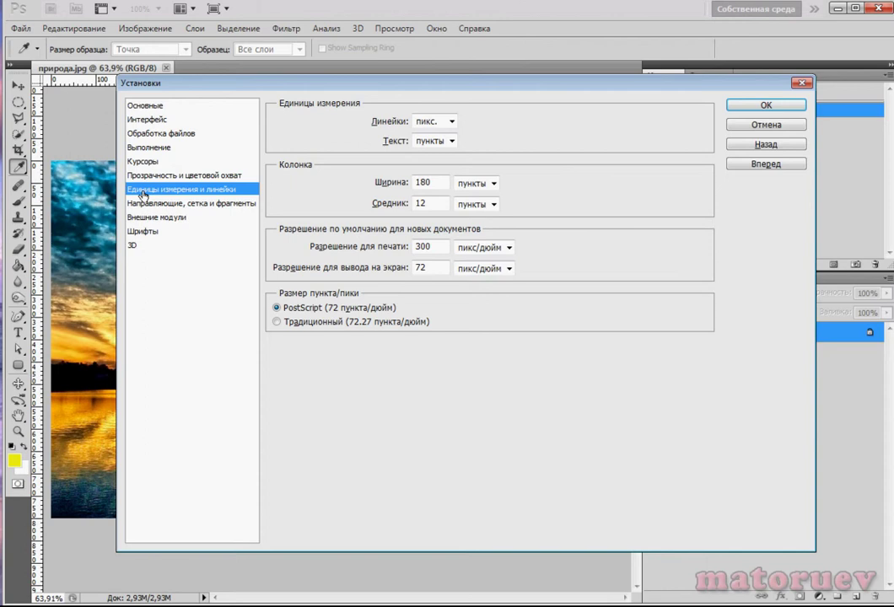
Step: Move the Preferences window down to uncover History and set type units to pixels
drag(397, 86, 369, 128)
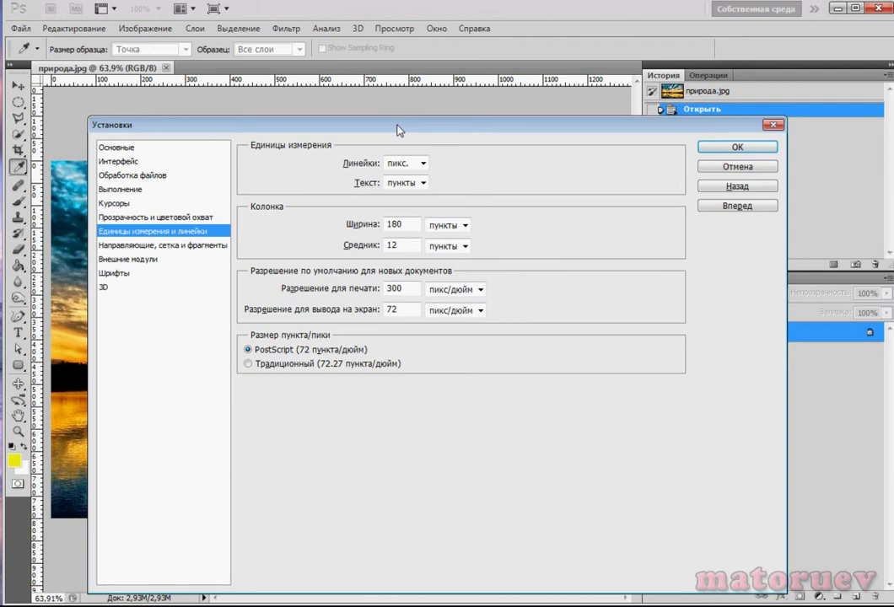
drag(398, 131, 394, 125)
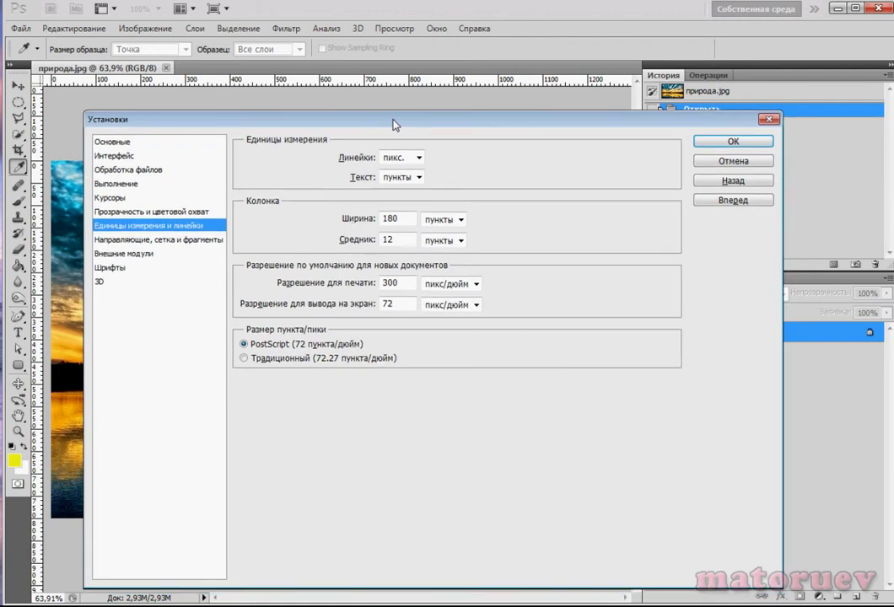
click(420, 179)
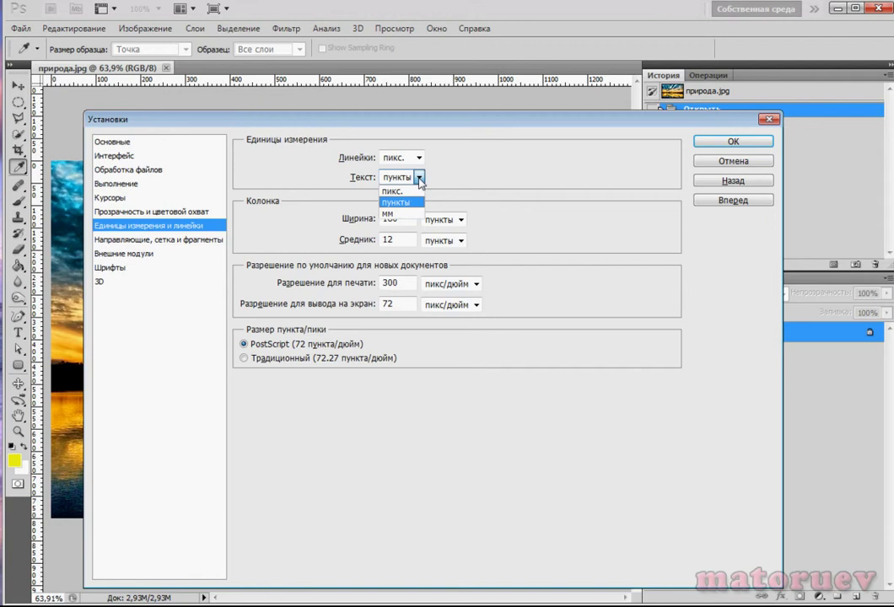
click(420, 179)
click(420, 179)
click(411, 198)
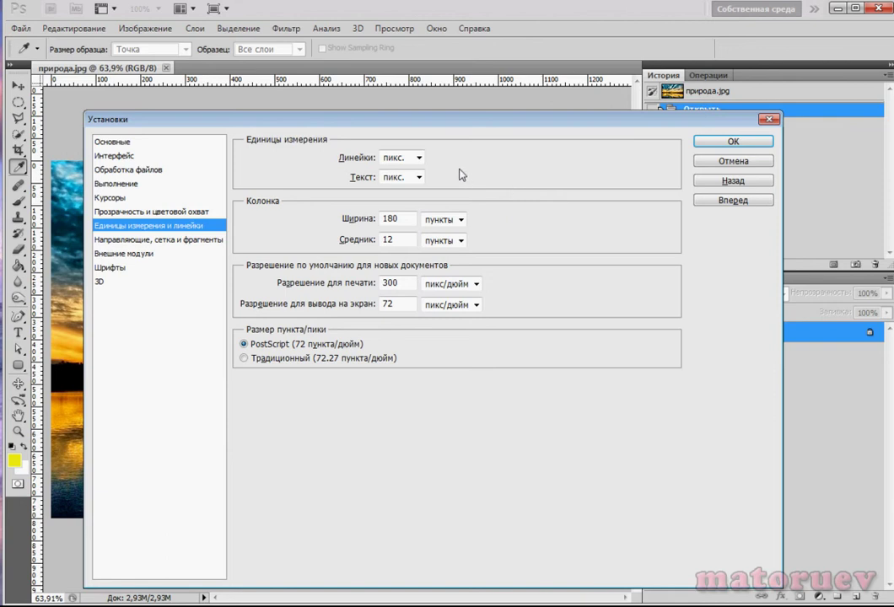
Step: Confirm rulers stay in pixels, switch type units to points, then settle on pixels
click(419, 158)
click(392, 171)
click(420, 177)
click(400, 196)
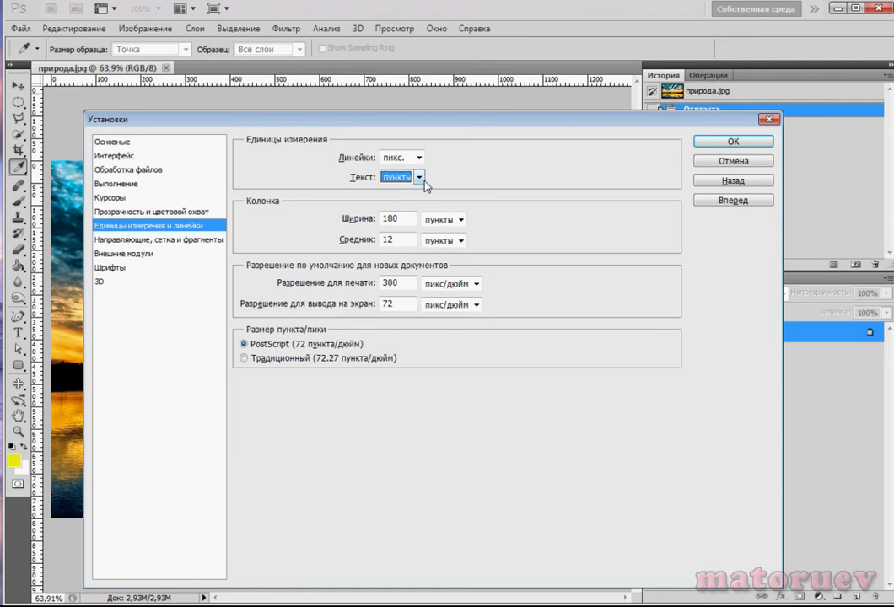
click(420, 177)
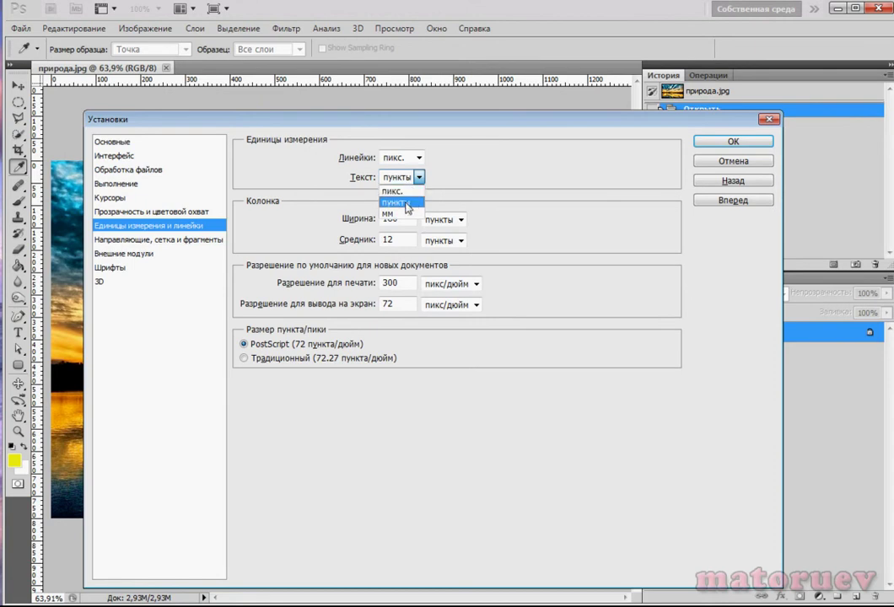
click(412, 192)
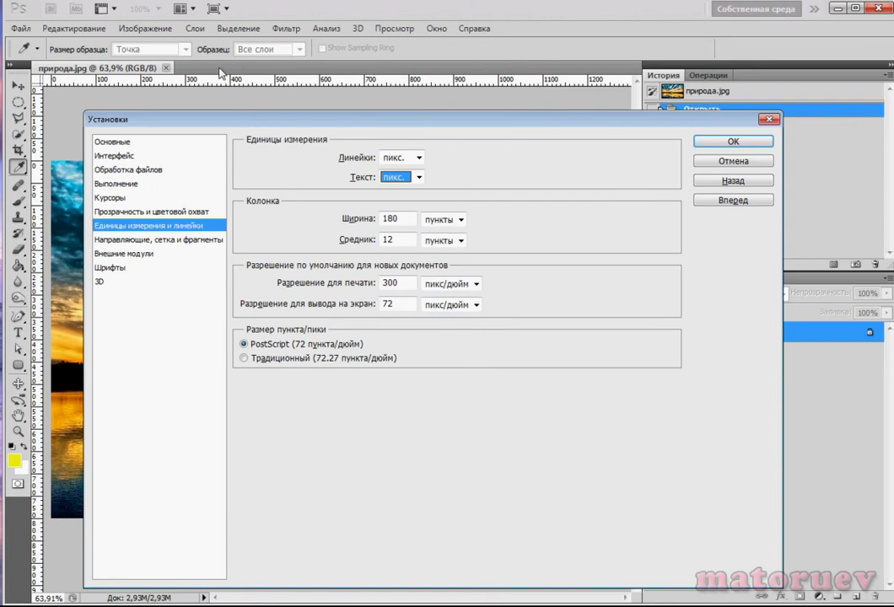
Step: Switch ruler units to inches and back to pixels, then go to Guides, Grid & Slices
click(420, 157)
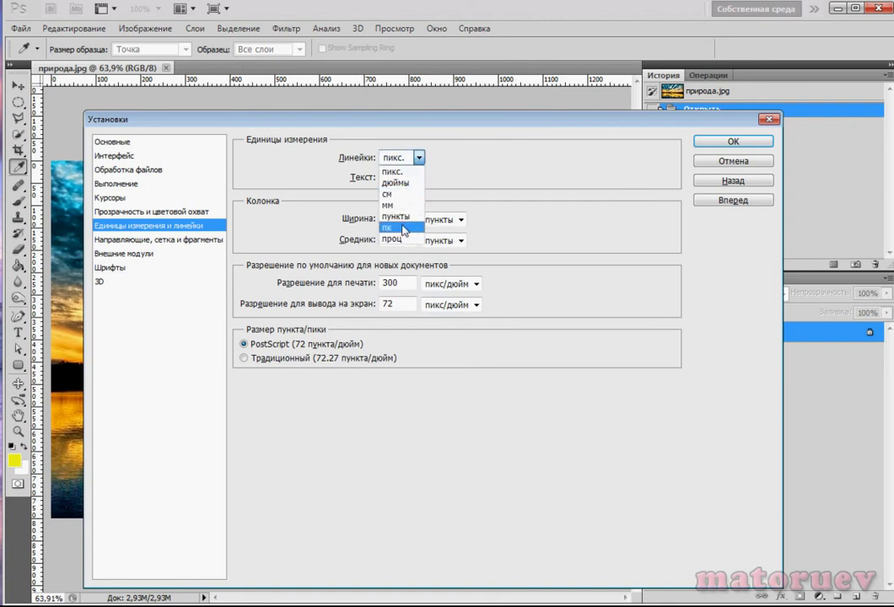
click(394, 183)
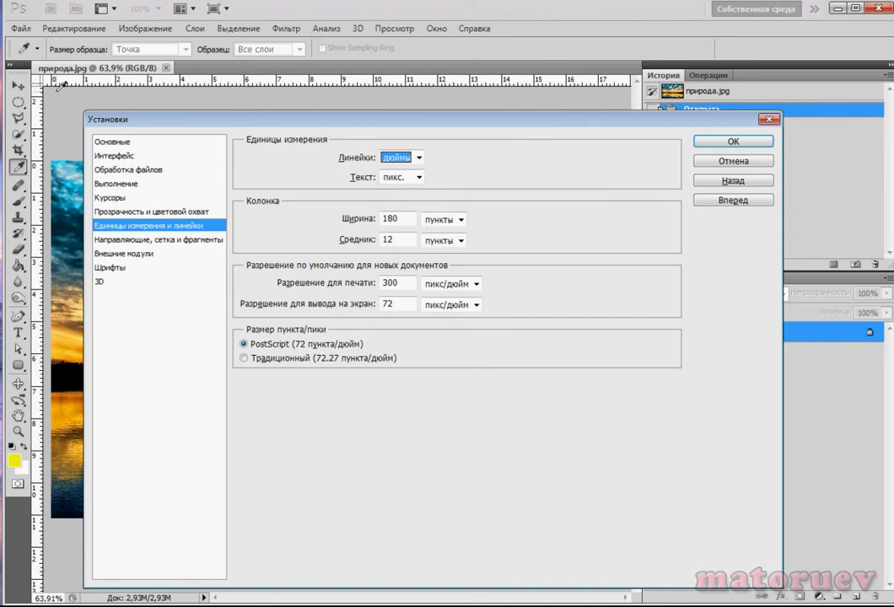
click(419, 158)
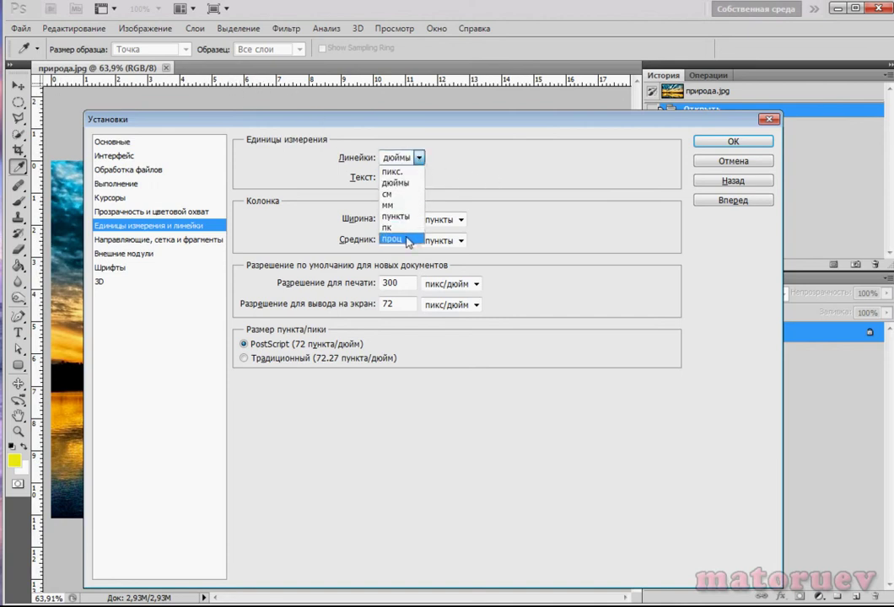
click(393, 171)
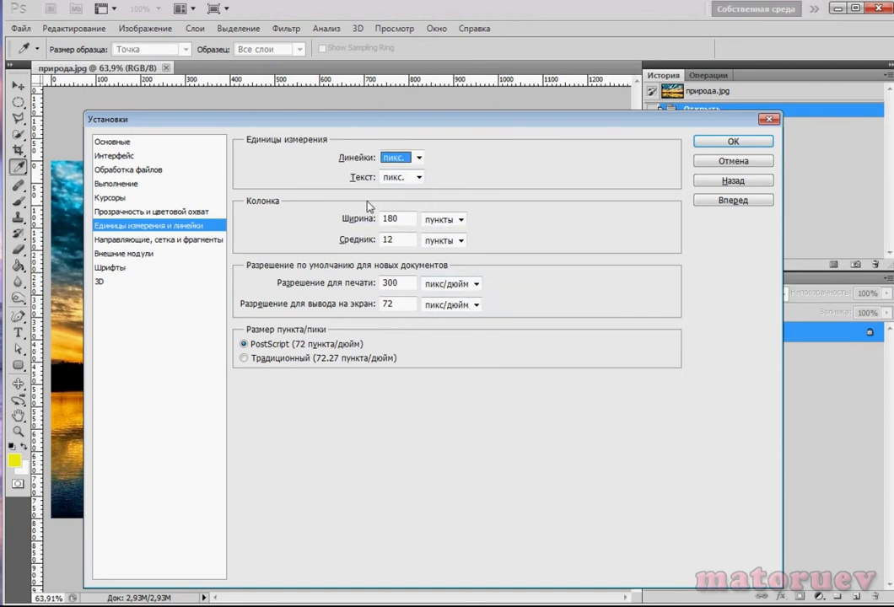
click(145, 244)
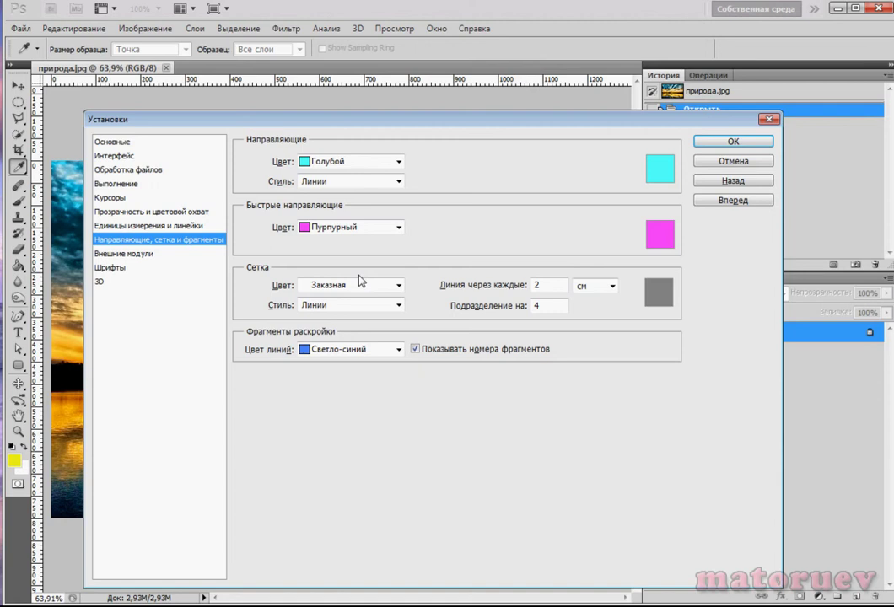
Step: Keep smart guides Magenta, cancelling the colour picker, then move to Plug-ins
click(398, 227)
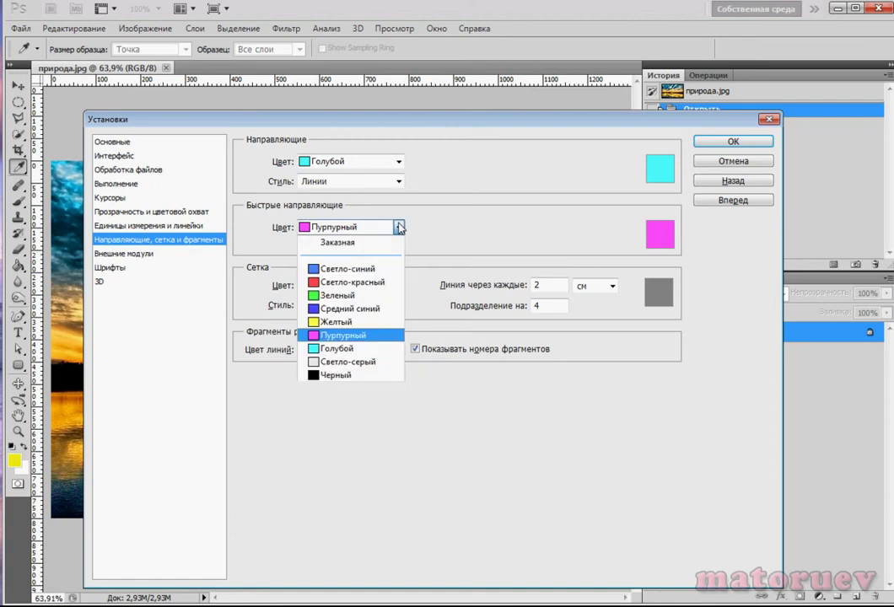
click(462, 228)
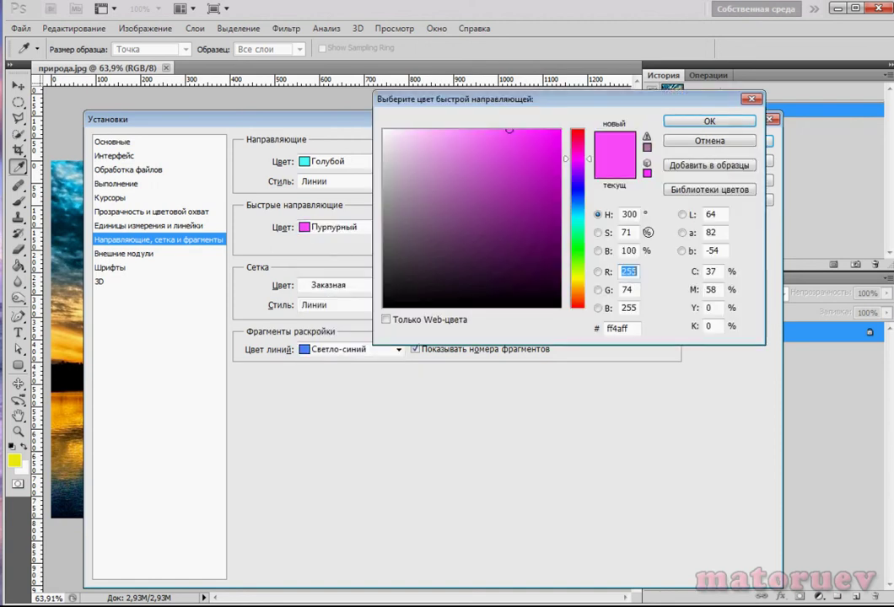
key(Escape)
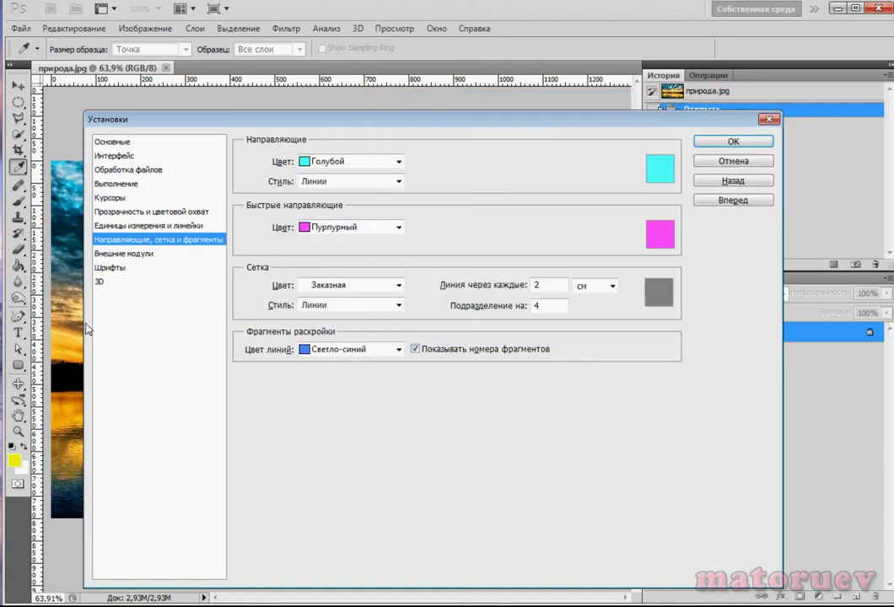
click(126, 253)
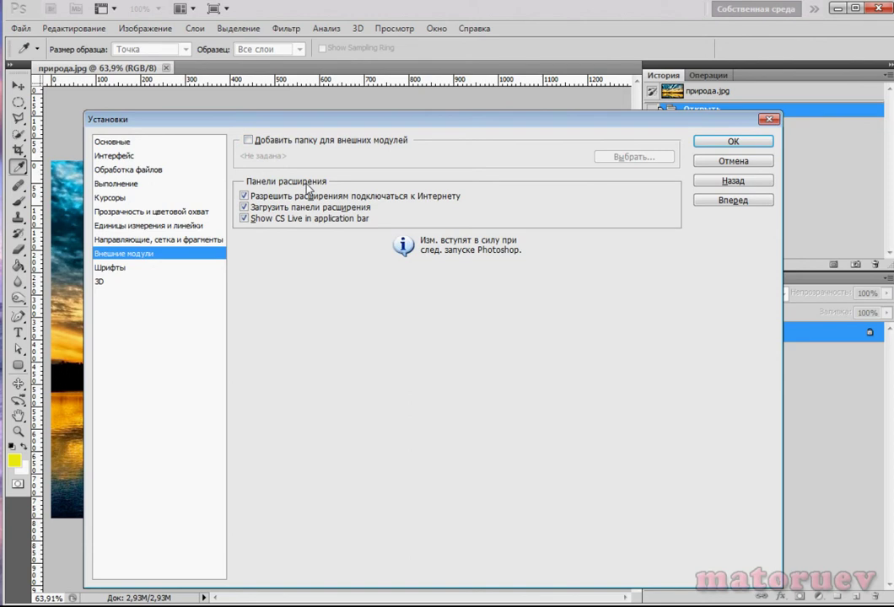
Step: Show the Type preferences, where font preview size is Medium
click(109, 268)
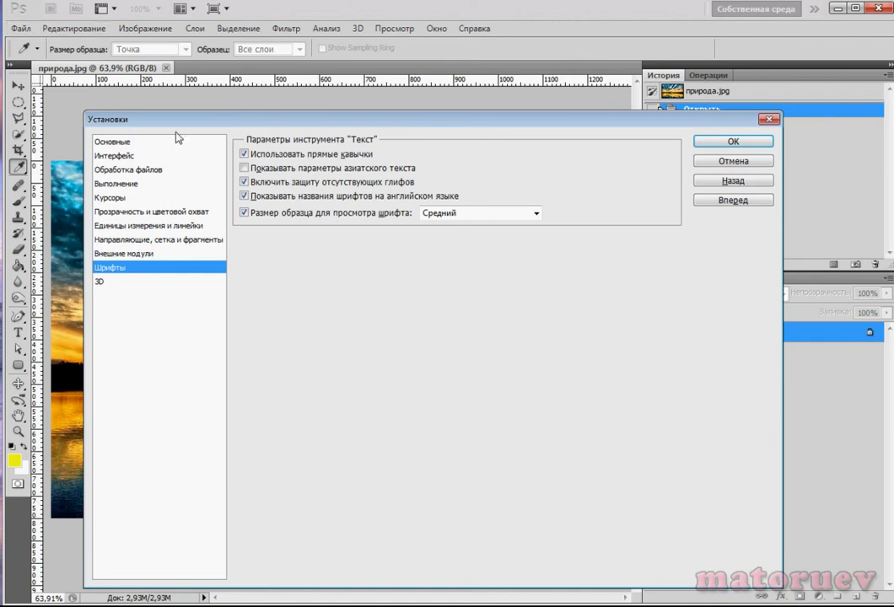
Step: Close Preferences, preview fonts in the Type tool's font list, then reopen Preferences with Ctrl+K
click(63, 29)
click(733, 141)
click(17, 332)
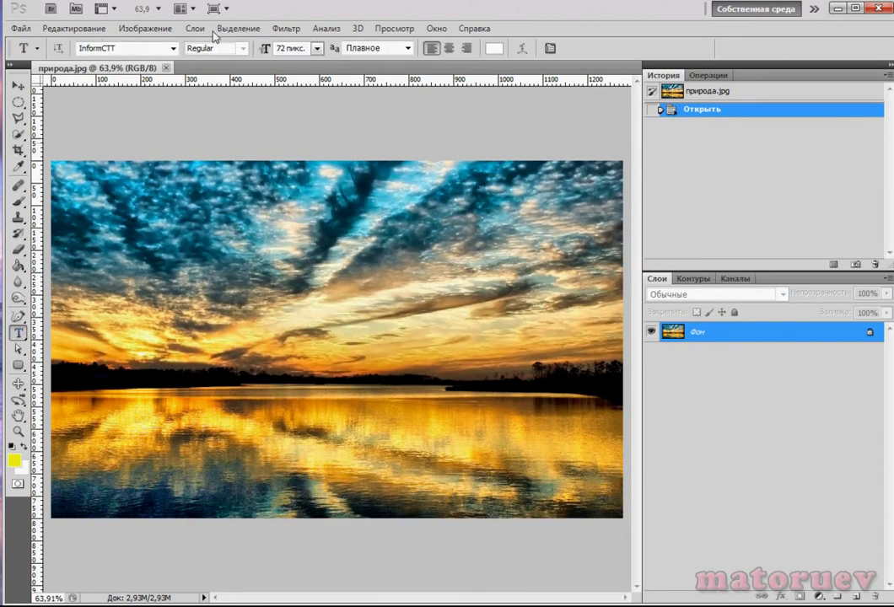
click(173, 49)
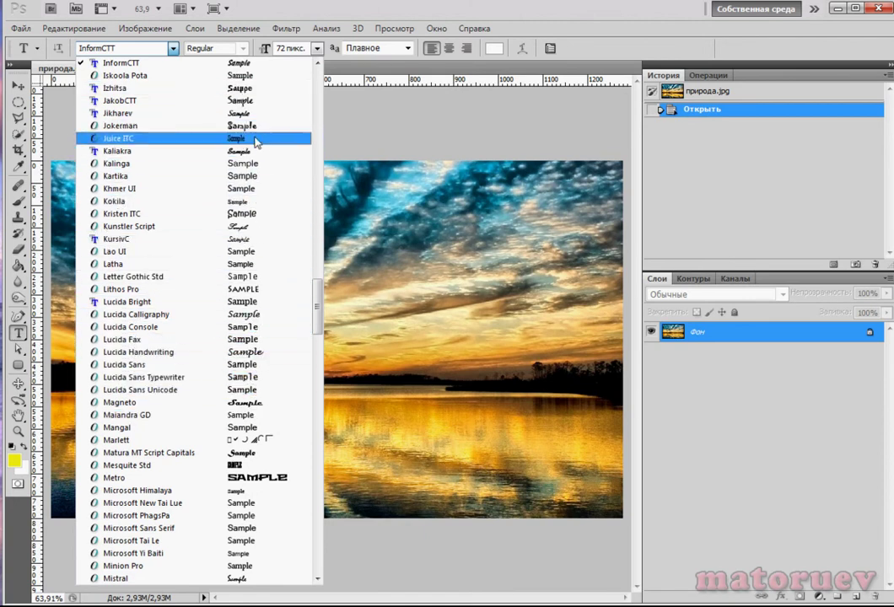
key(Escape)
key(i)
key(ctrl+k)
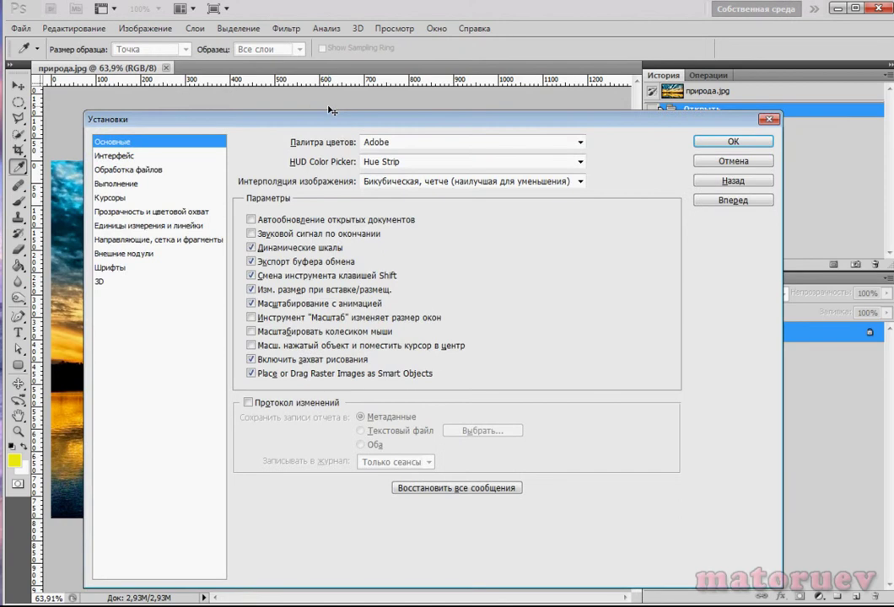
Step: Return to Type preferences and keep font preview size at Medium
click(118, 267)
click(535, 213)
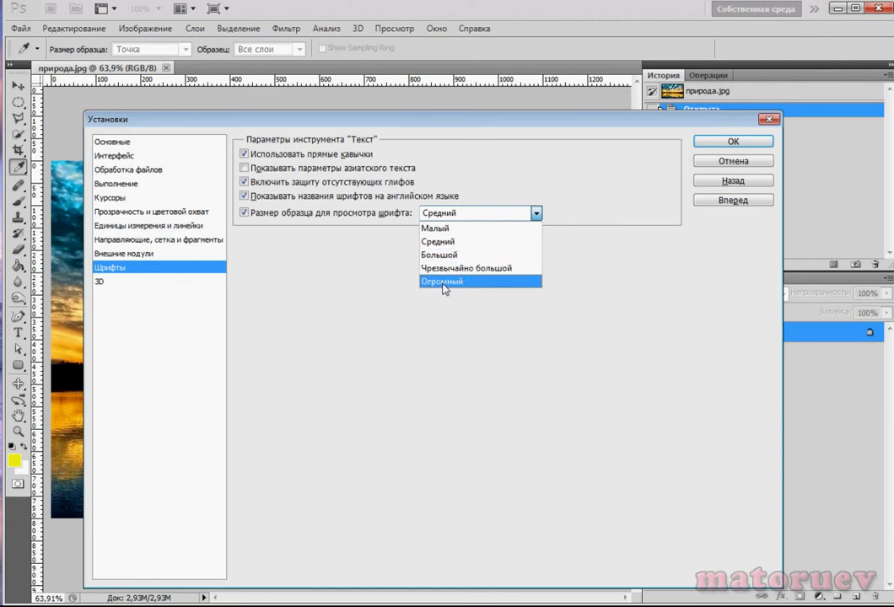
click(475, 118)
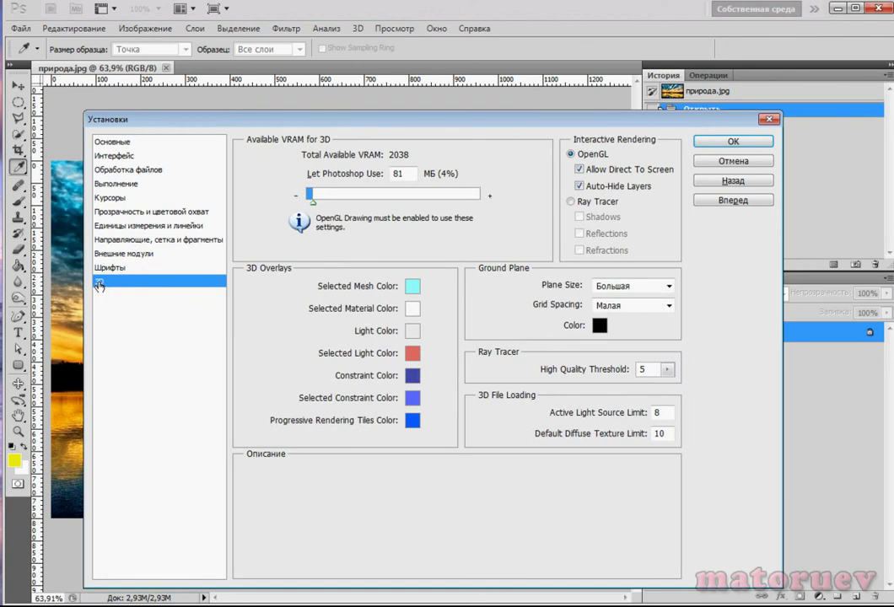
mouse_move(412, 318)
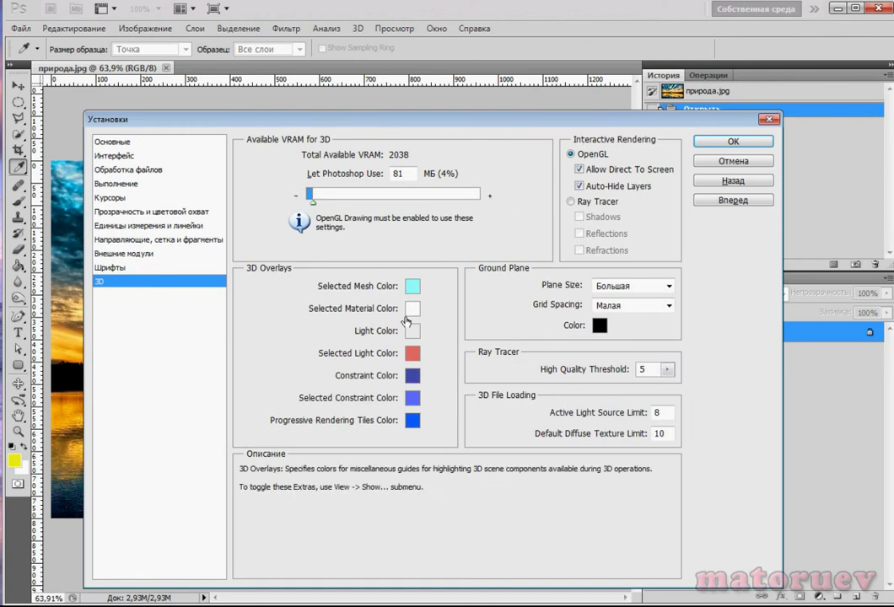
Step: Switch Preferences to the General page with Ctrl+1 and move the dialog higher
key(ctrl+1)
mouse_move(467, 118)
mouse_down()
mouse_move(456, 74)
mouse_move(437, 86)
mouse_move(426, 74)
mouse_move(449, 75)
mouse_up()
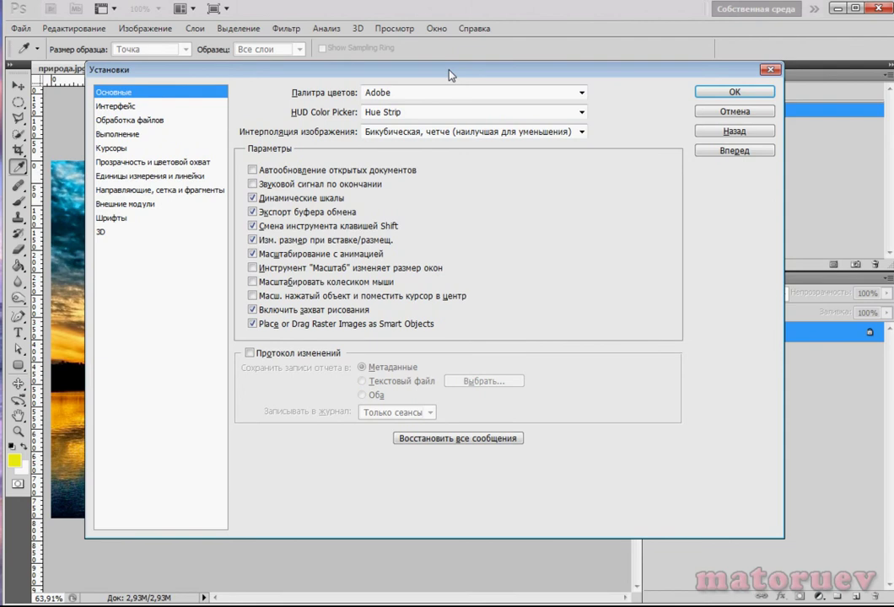